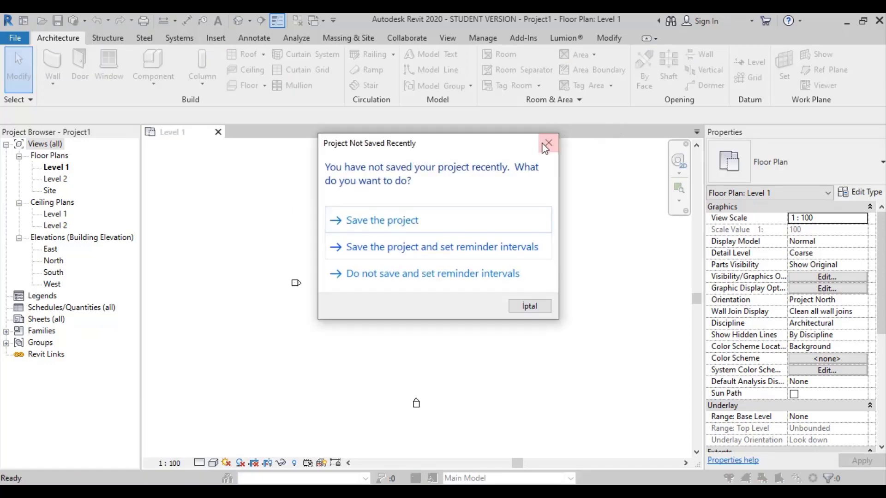
# Dismiss the save reminder and draw a 2600-long Generic 90mm Brick wall on Level 1.
pyautogui.click(548, 143)
pyautogui.press('w')
pyautogui.press('a')
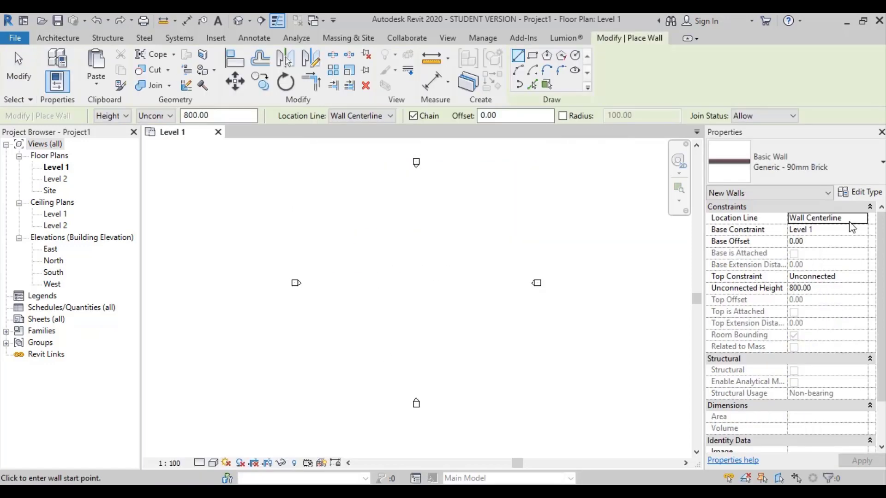
pyautogui.click(345, 280)
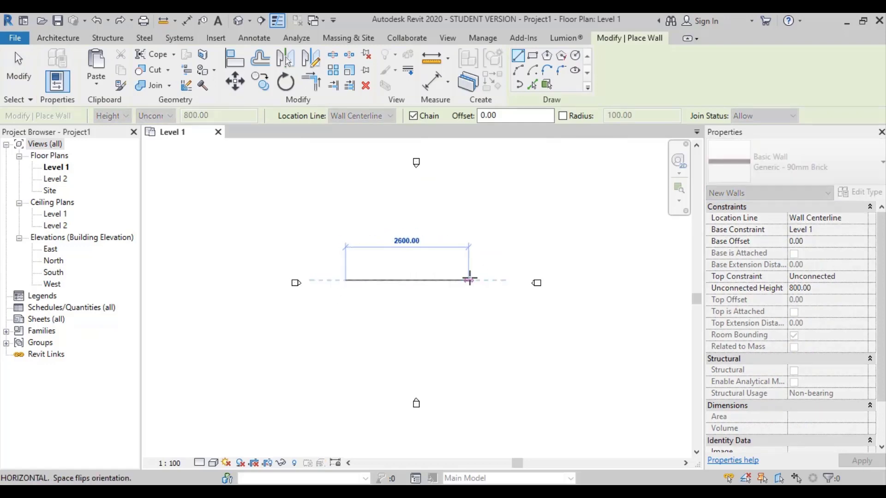
pyautogui.click(472, 279)
pyautogui.press('Escape')
pyautogui.scroll(3, 417, 279)
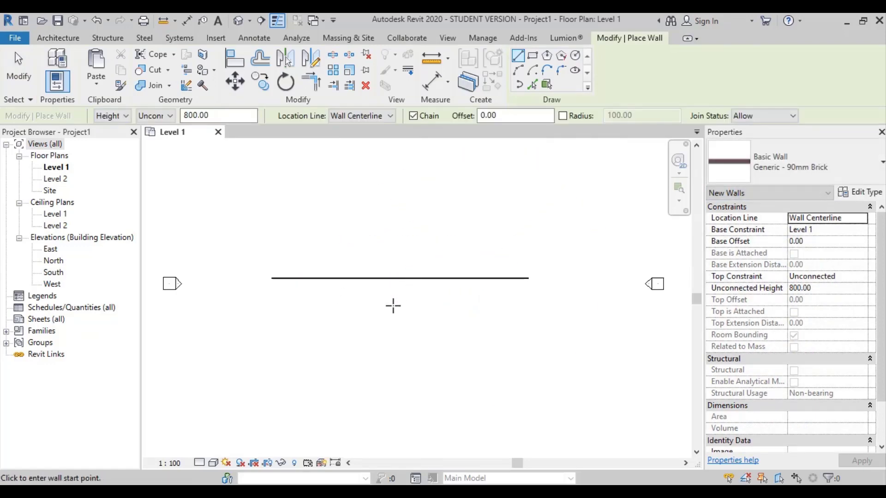
pyautogui.scroll(3, 393, 306)
pyautogui.press('Escape')
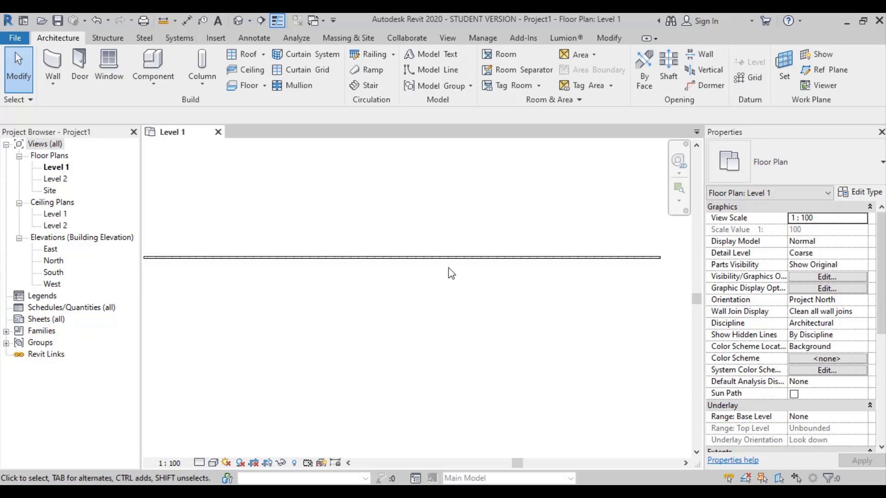
pyautogui.scroll(-3, 438, 286)
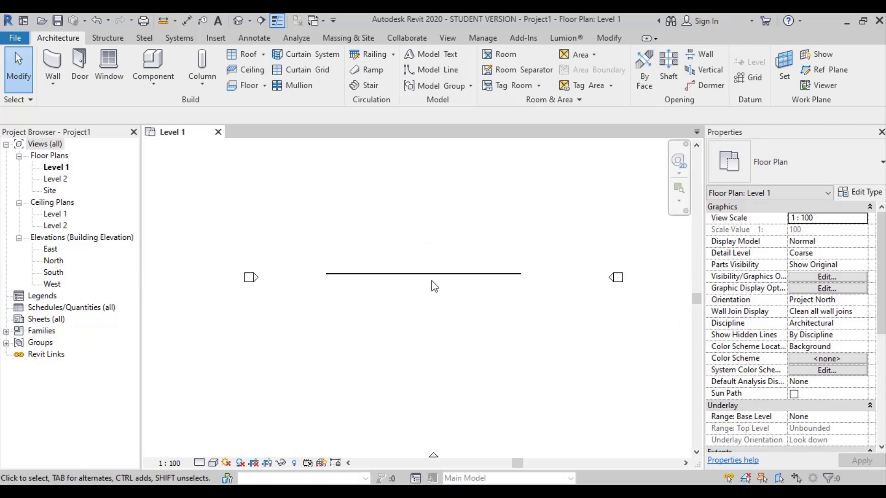
pyautogui.scroll(-3, 427, 294)
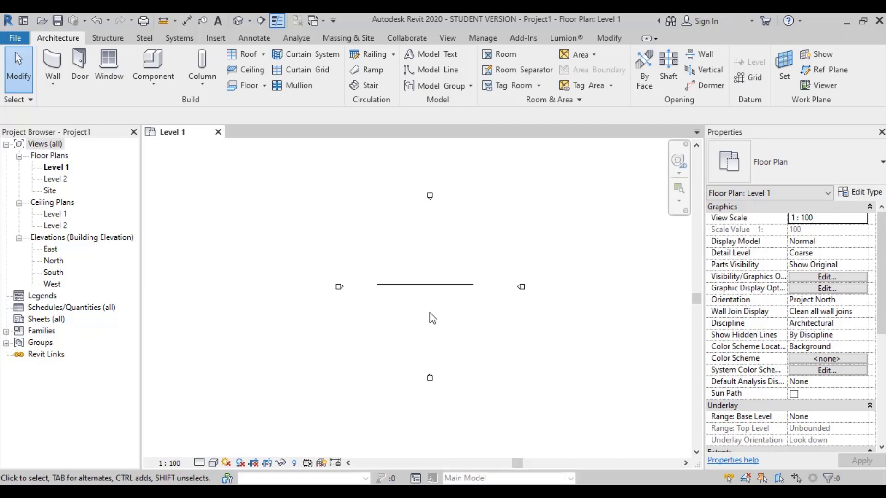
# Open the South elevation of the brick wall and start adding model text.
pyautogui.doubleClick(55, 274)
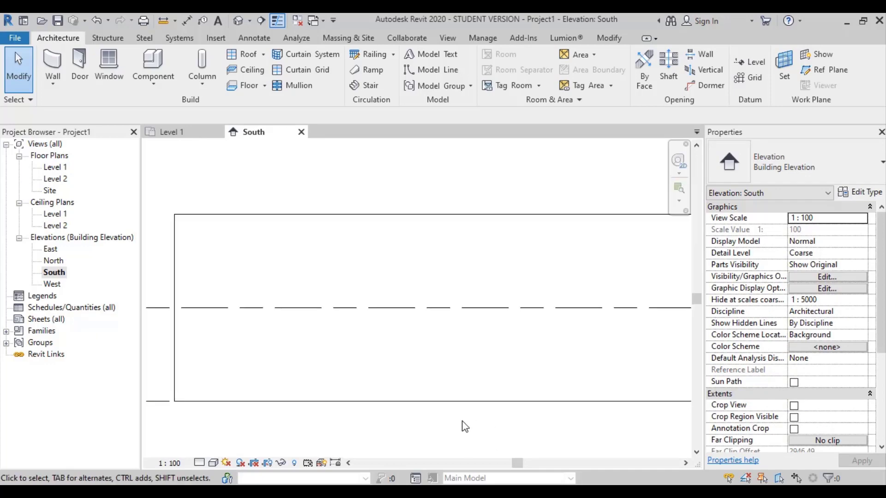
pyautogui.scroll(-1, 463, 425)
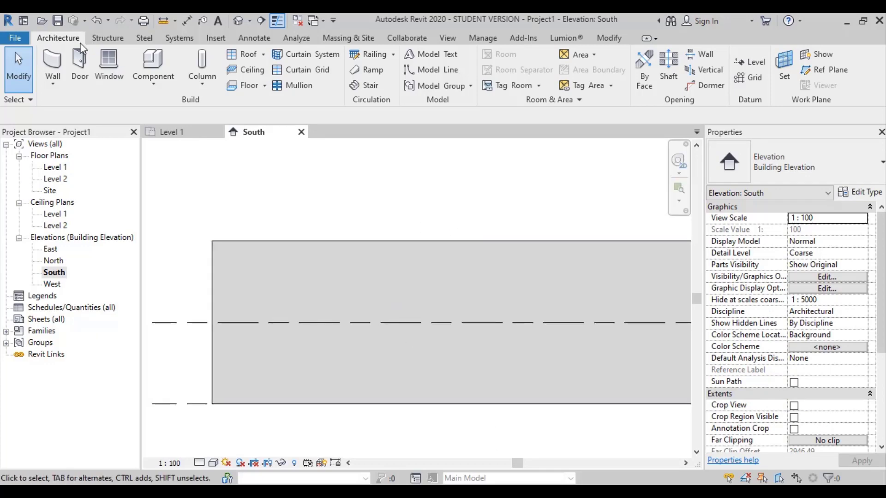
pyautogui.click(432, 58)
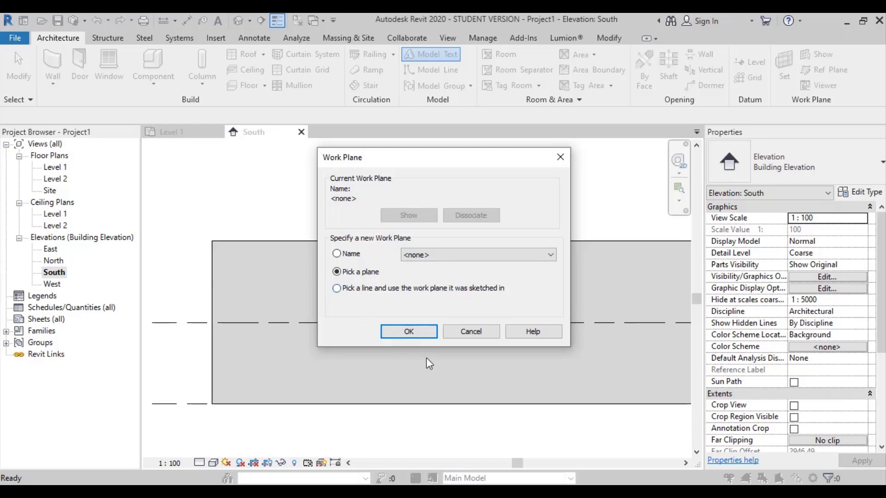
# Pick the wall face as work plane and place 'Yakın Kampüs' model text on it.
pyautogui.click(409, 332)
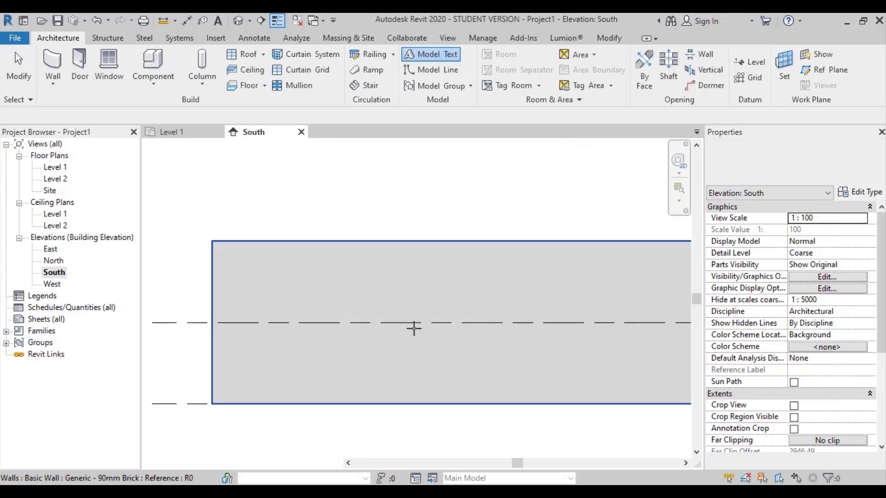
pyautogui.scroll(-1, 462, 237)
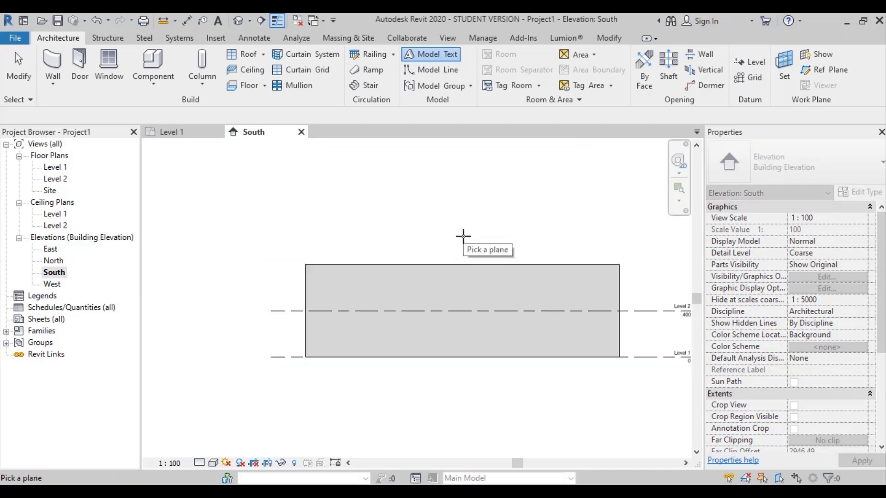
pyautogui.scroll(1, 459, 232)
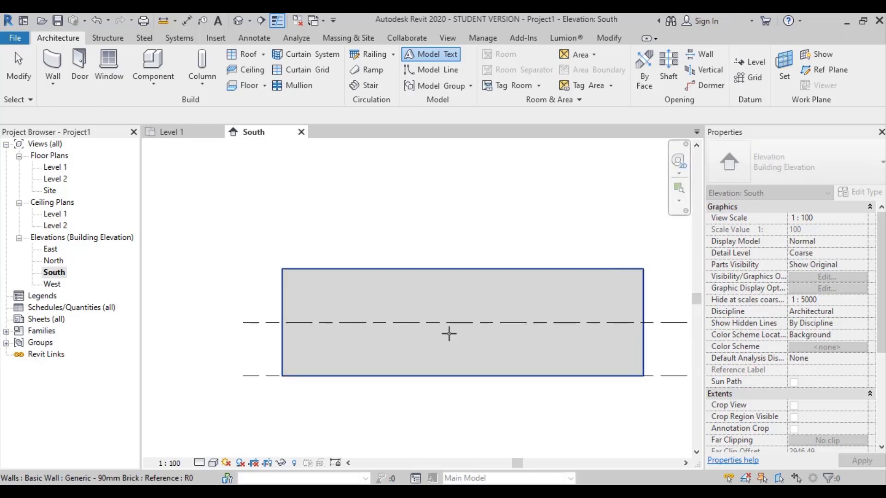
pyautogui.click(431, 318)
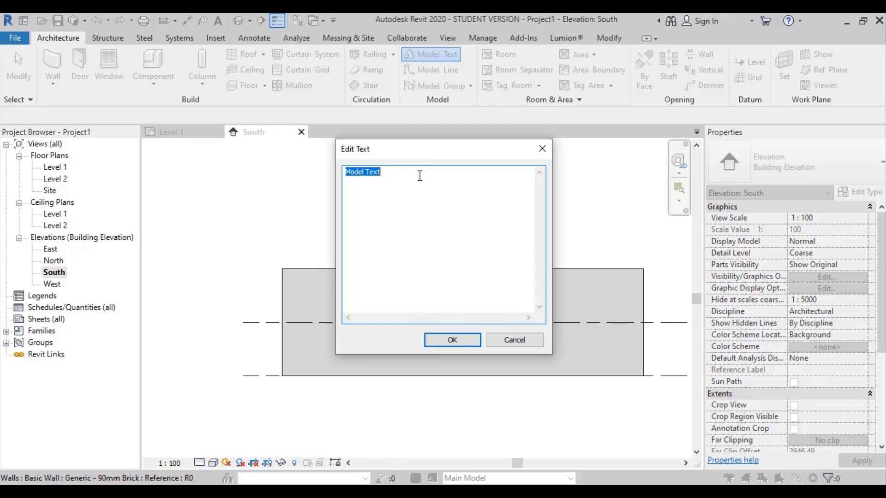
pyautogui.write('Yakın Kampüs')
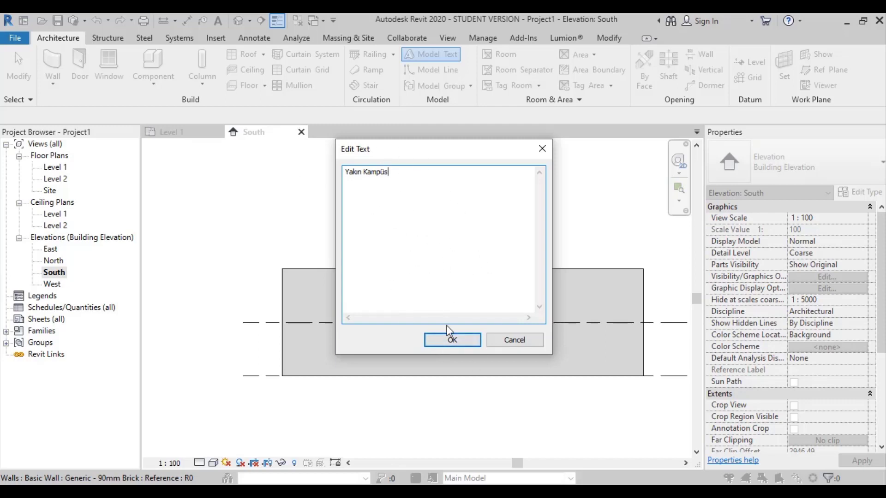
pyautogui.click(451, 339)
pyautogui.scroll(2, 418, 305)
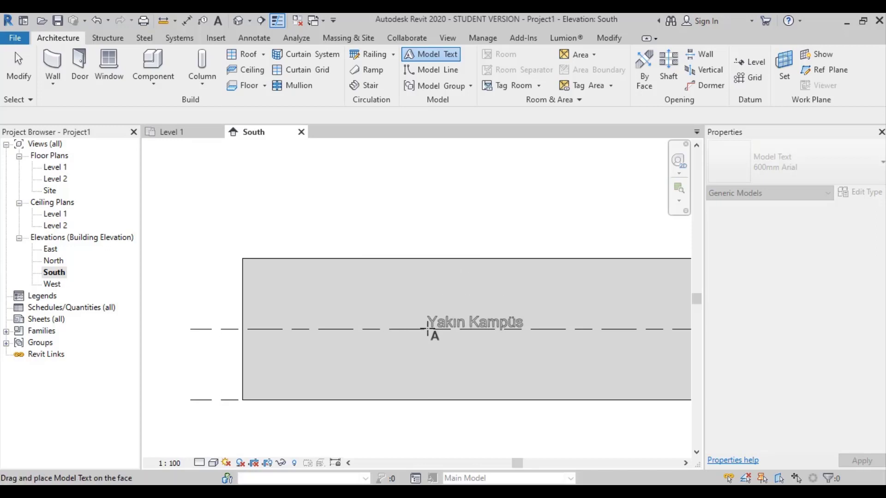
pyautogui.click(428, 329)
pyautogui.scroll(-2, 406, 329)
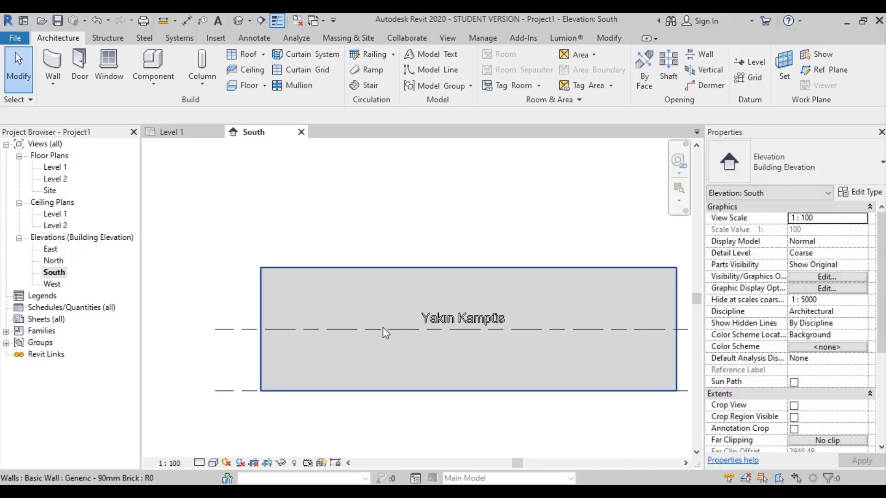
pyautogui.scroll(-1, 397, 332)
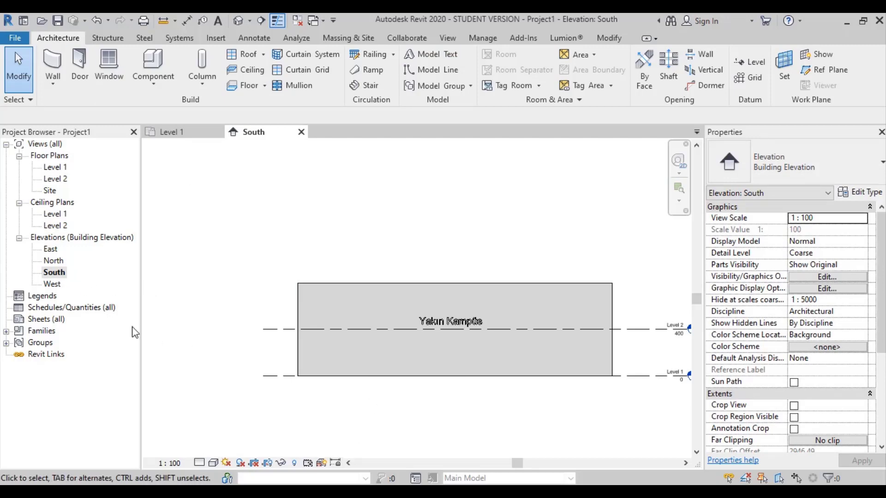
# Place 'Revit Eğitim Serisi' model text on the wall face below the title.
pyautogui.click(431, 54)
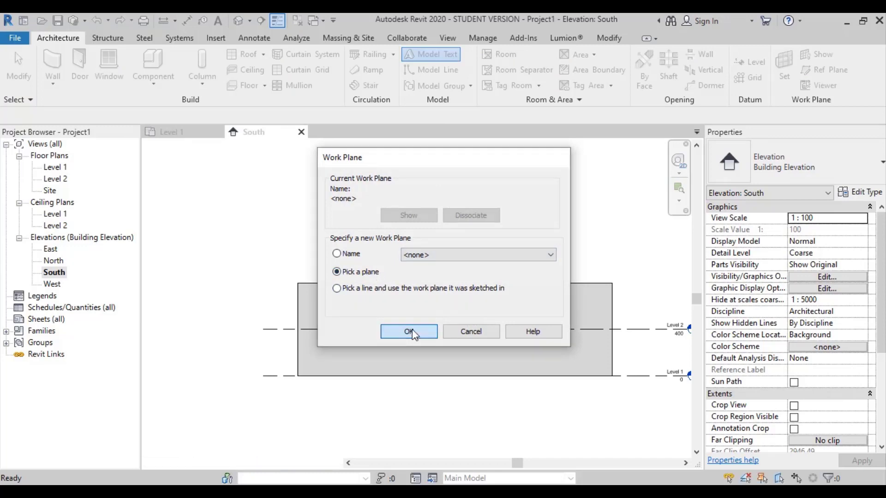
pyautogui.click(411, 333)
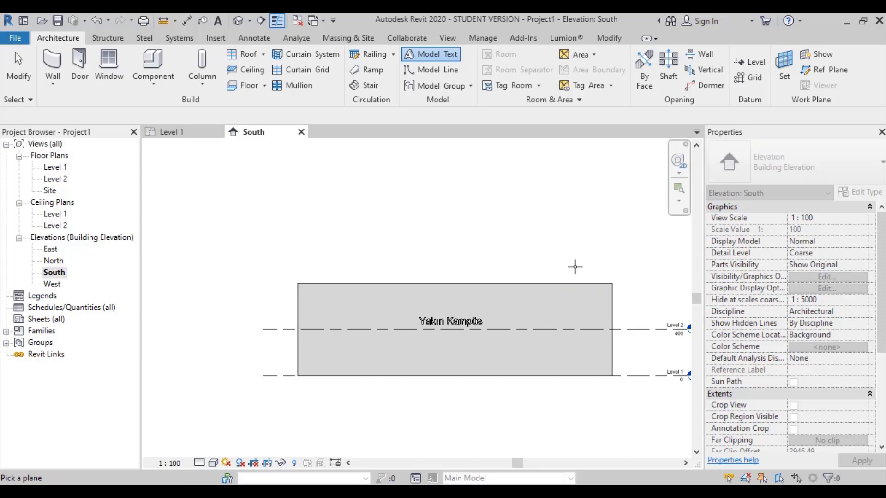
pyautogui.click(572, 295)
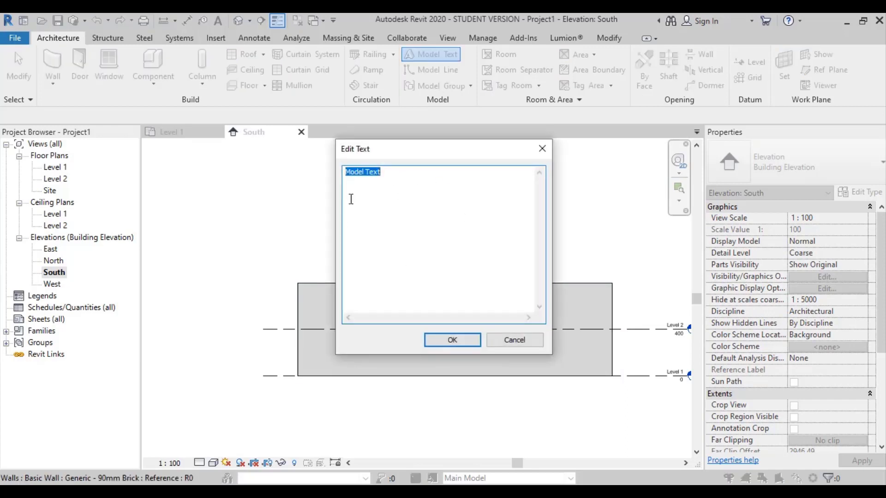
pyautogui.write('R')
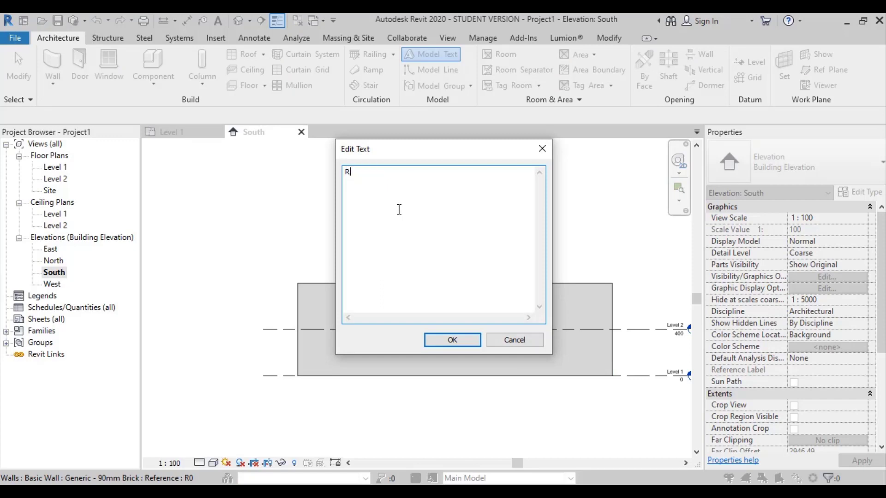
pyautogui.write('evit Eğ')
pyautogui.write('itim Seris')
pyautogui.click(452, 339)
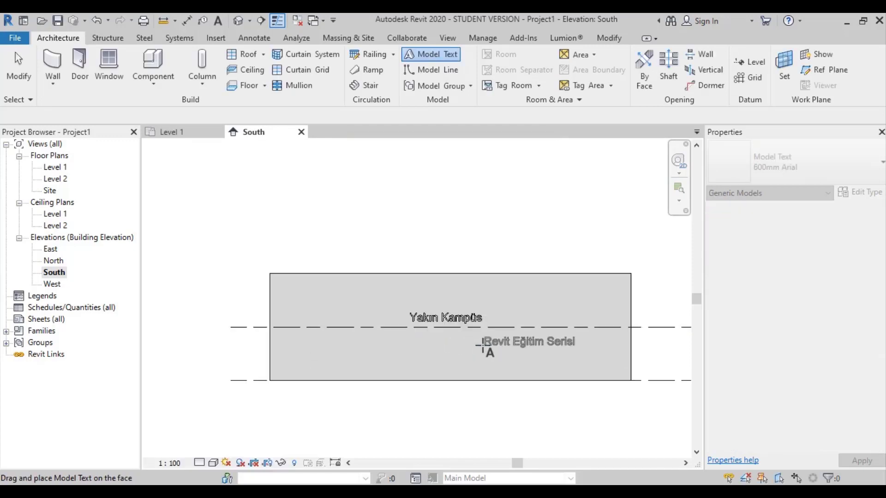
pyautogui.scroll(2, 459, 342)
pyautogui.scroll(2, 459, 342)
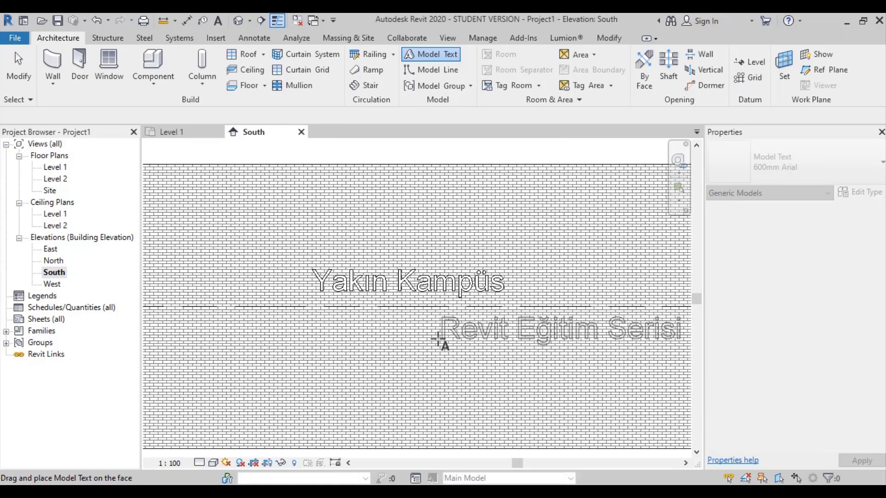
pyautogui.click(416, 339)
pyautogui.scroll(-3, 418, 344)
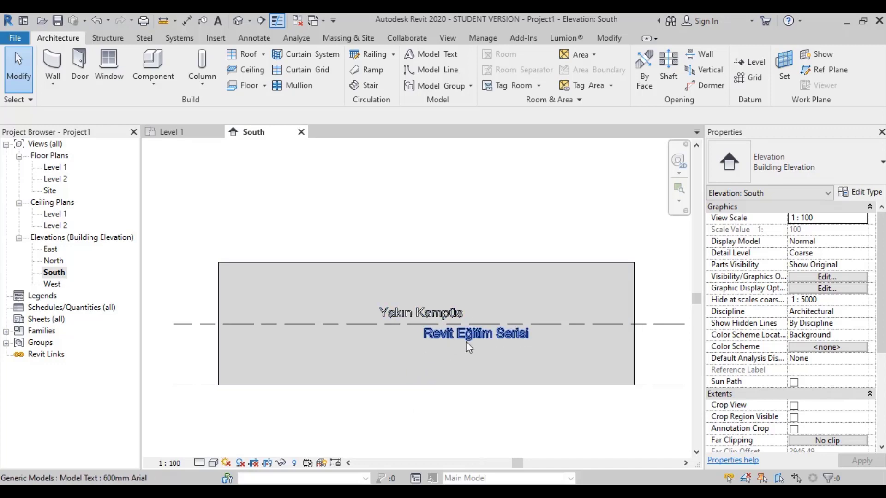
# Duplicate the 600mm Arial type as 'Büyük Yazı' with text size 150 for Yakın Kampüs.
pyautogui.click(438, 314)
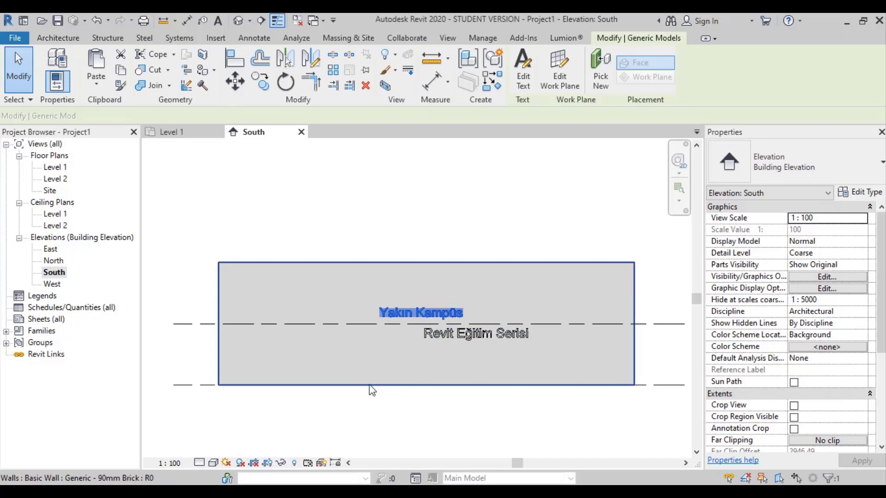
pyautogui.click(876, 194)
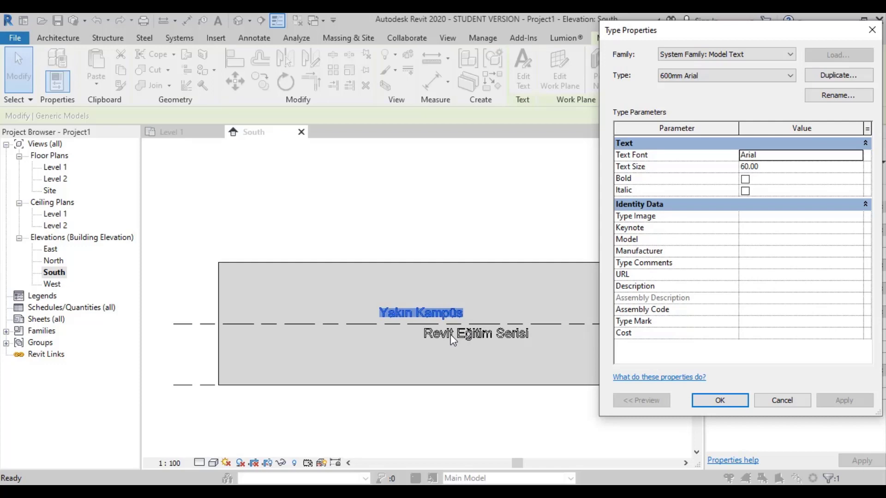
pyautogui.moveTo(709, 37); pyautogui.dragTo(515, 137)
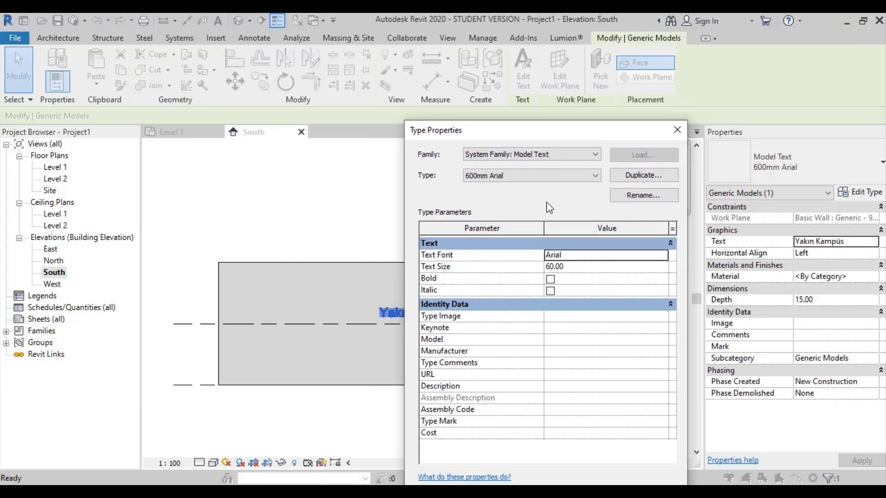
pyautogui.moveTo(578, 130); pyautogui.dragTo(731, 60)
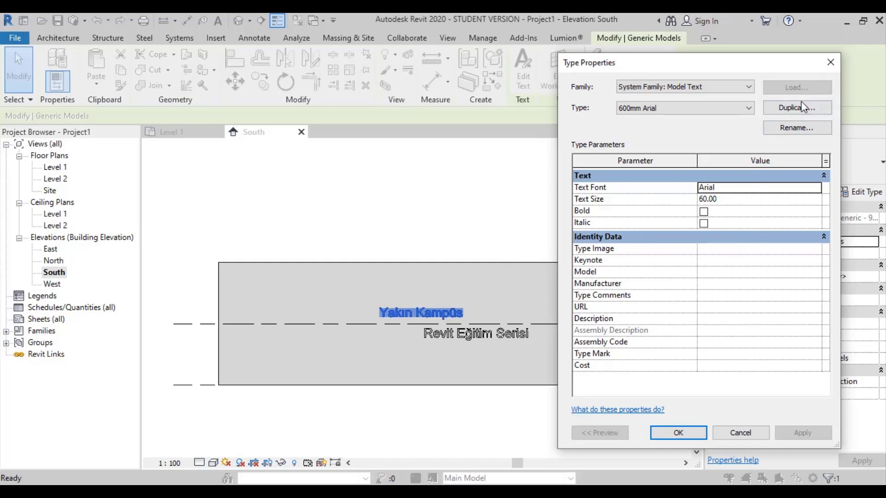
pyautogui.click(803, 107)
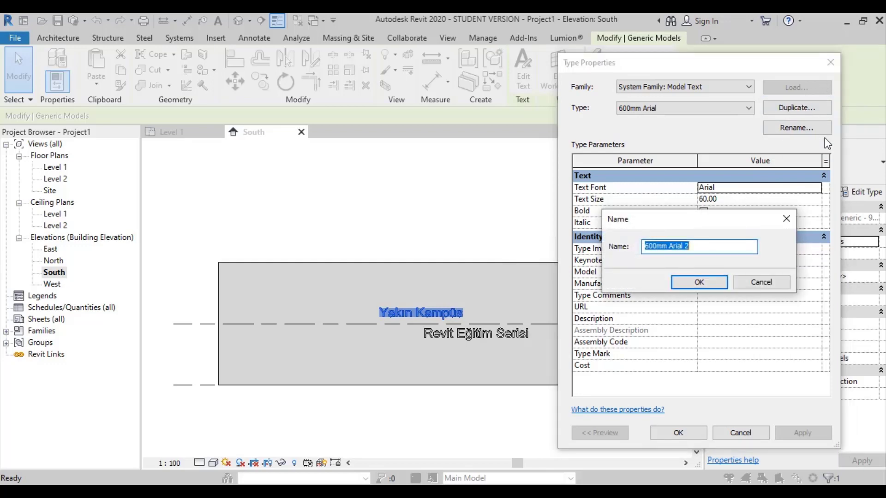
pyautogui.write('Bü')
pyautogui.write('zı')
pyautogui.press('Return')
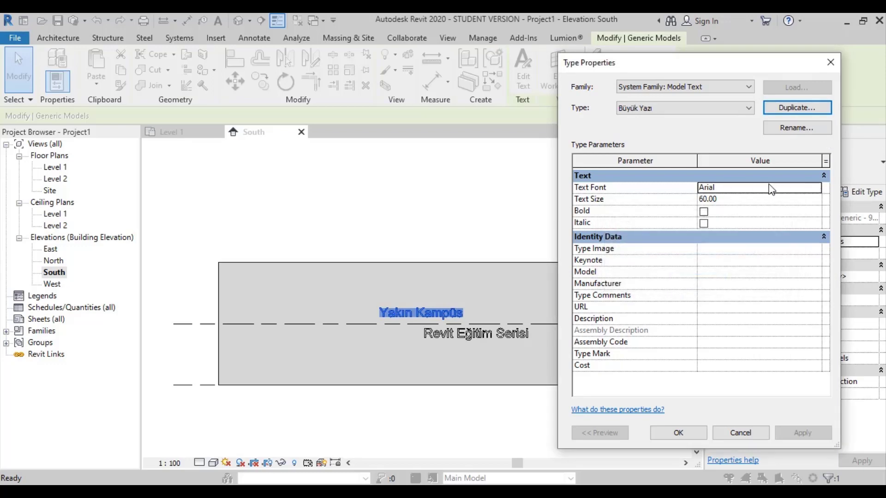
pyautogui.click(753, 198)
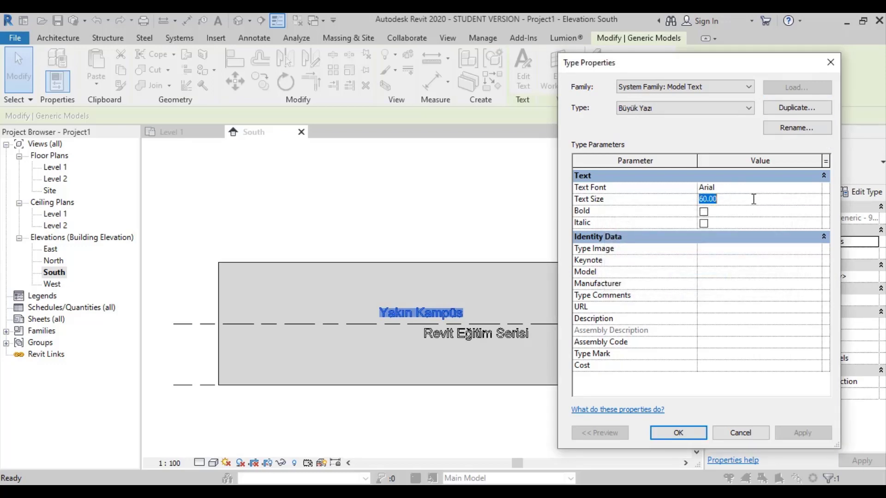
pyautogui.write('150')
pyautogui.press('Return')
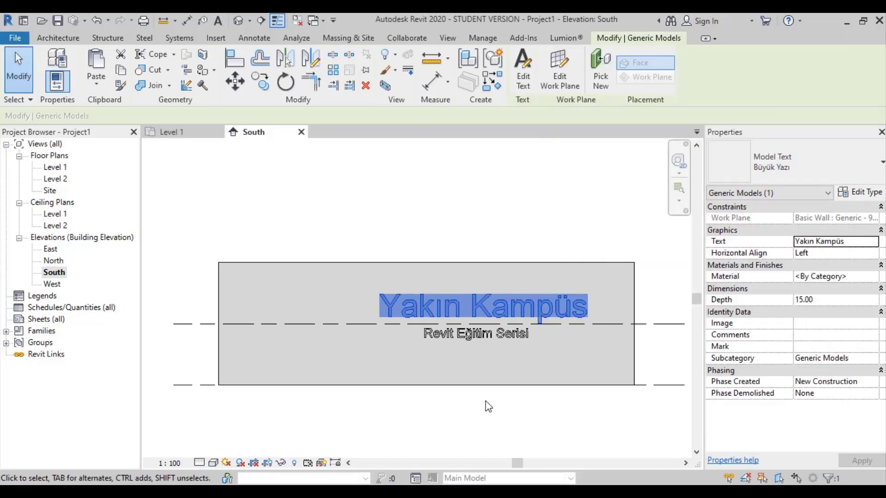
pyautogui.click(493, 258)
# Move the Yakın Kampüs title further left on the wall.
pyautogui.click(537, 314)
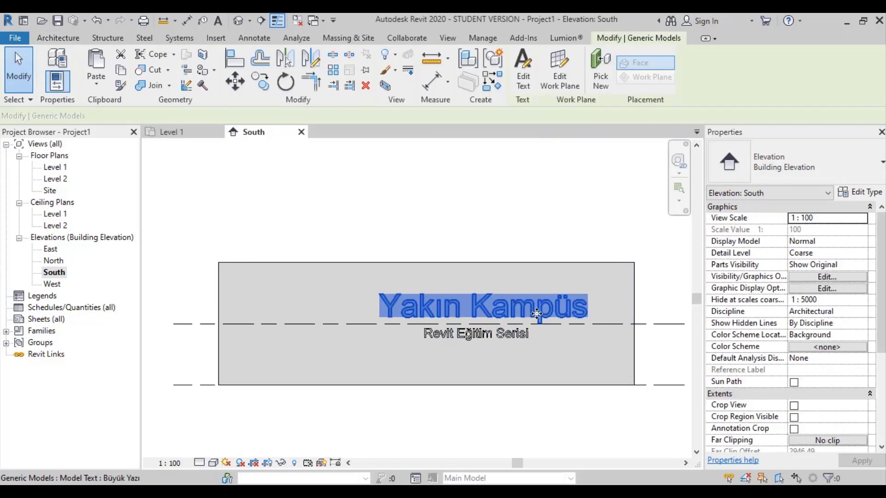
pyautogui.moveTo(536, 313); pyautogui.dragTo(489, 302)
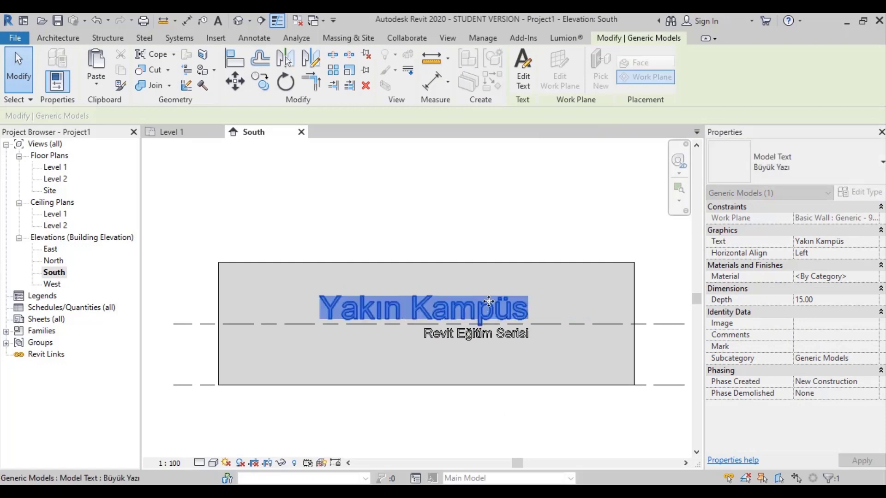
pyautogui.press('Escape')
pyautogui.scroll(4, 489, 301)
# Make the Revit Eğitim Serisi text type italic and bold.
pyautogui.click(513, 359)
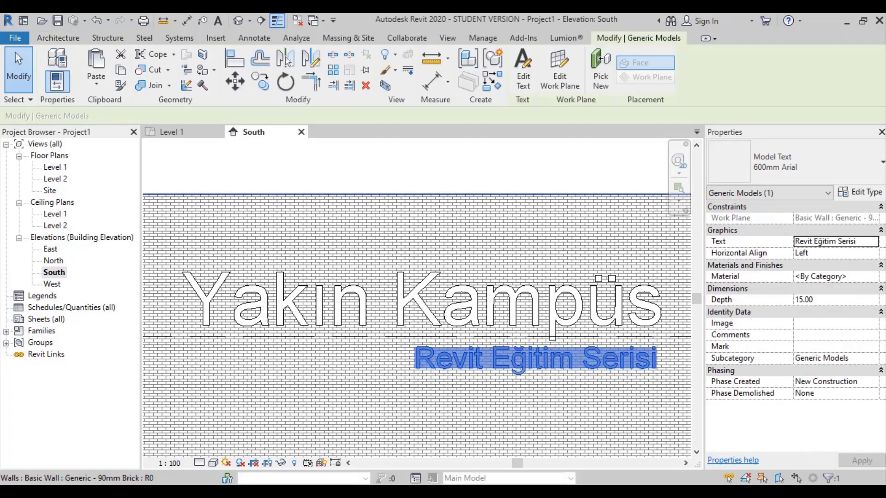
pyautogui.click(858, 196)
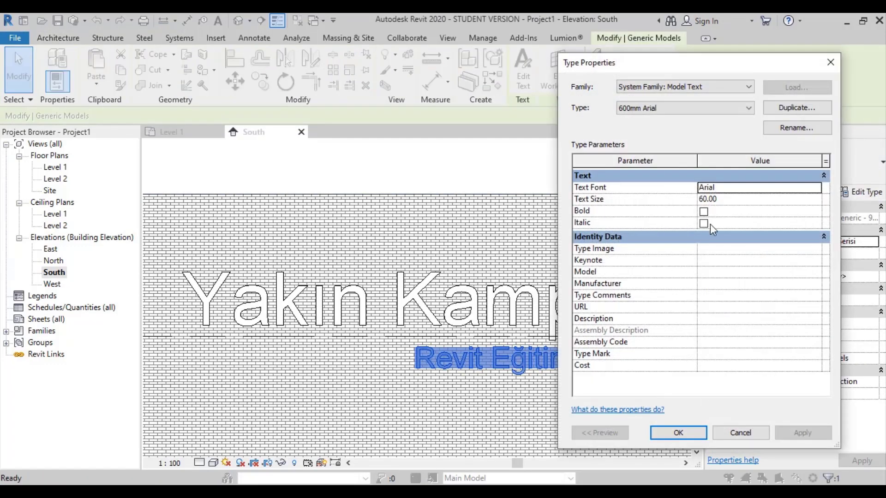
pyautogui.click(703, 224)
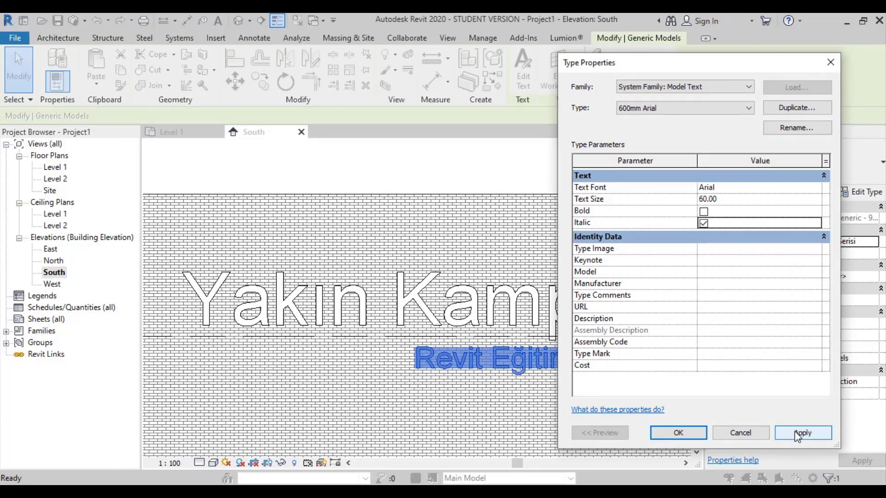
pyautogui.click(794, 432)
pyautogui.moveTo(667, 69)
pyautogui.mouseDown()
pyautogui.moveTo(801, 45)
pyautogui.moveTo(700, 56)
pyautogui.mouseUp()
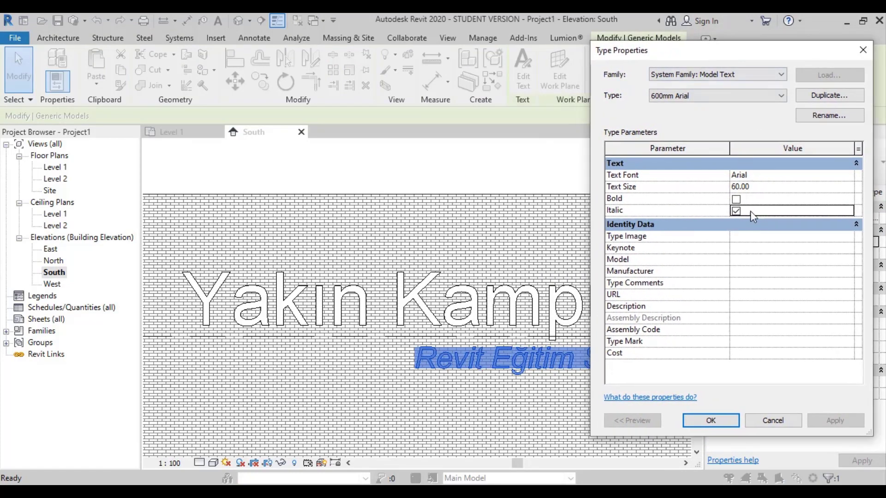
pyautogui.click(736, 199)
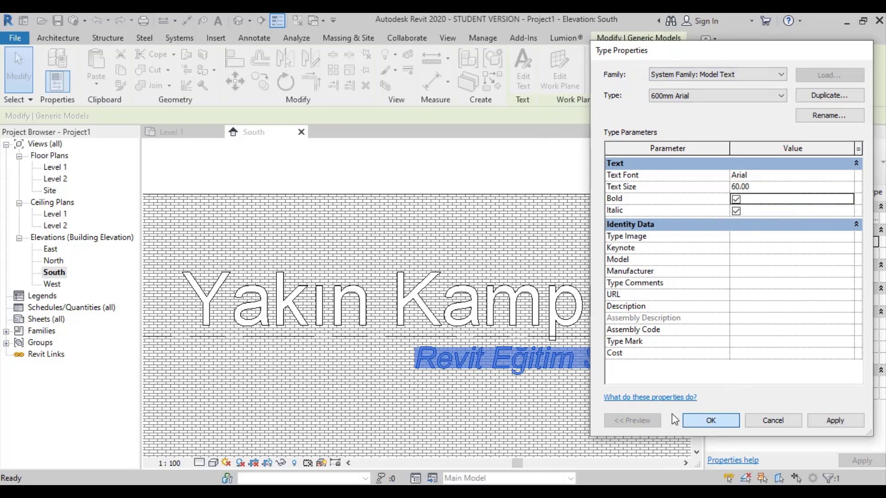
pyautogui.click(710, 421)
pyautogui.click(530, 168)
pyautogui.scroll(-2, 613, 300)
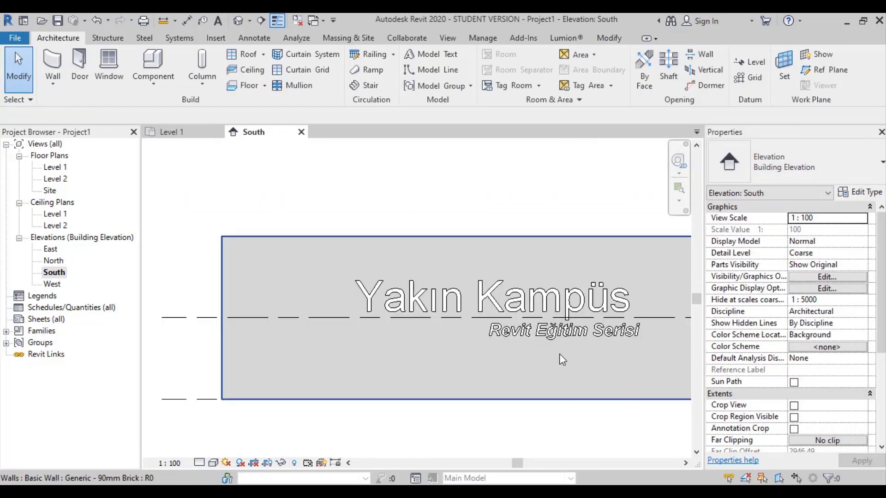
pyautogui.scroll(2, 586, 293)
# Make the Büyük Yazı title type bold, then open the subtitle's wording for editing.
pyautogui.click(586, 295)
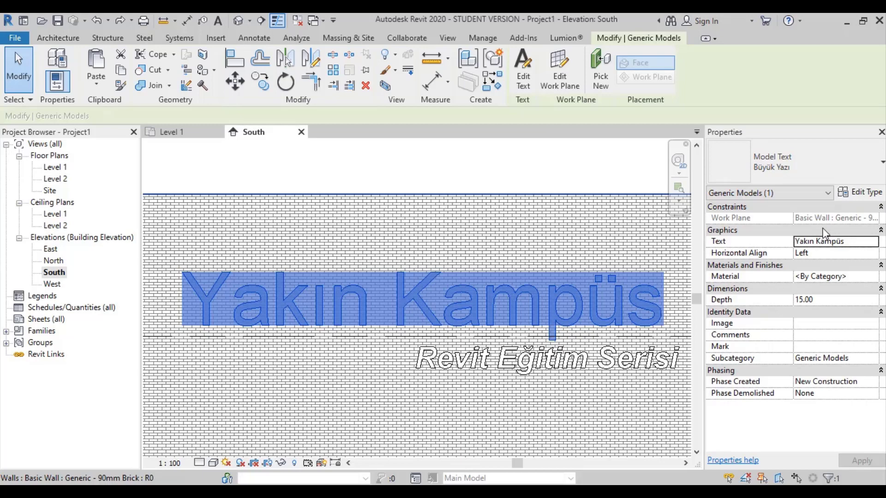
pyautogui.click(852, 194)
pyautogui.click(735, 200)
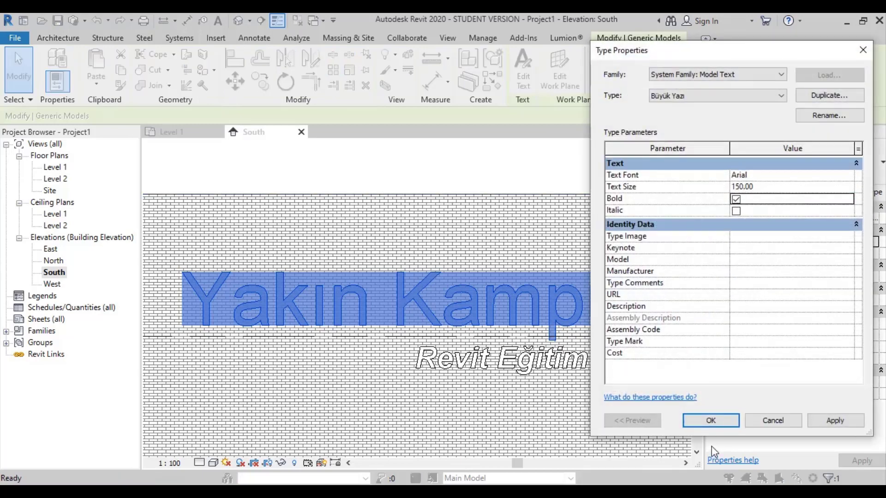
pyautogui.click(711, 420)
pyautogui.press('Escape')
pyautogui.scroll(-3, 654, 345)
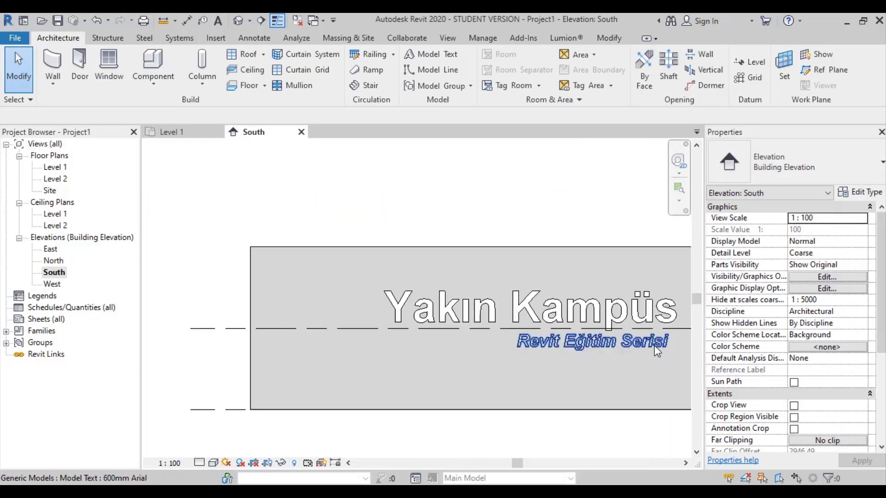
pyautogui.click(606, 349)
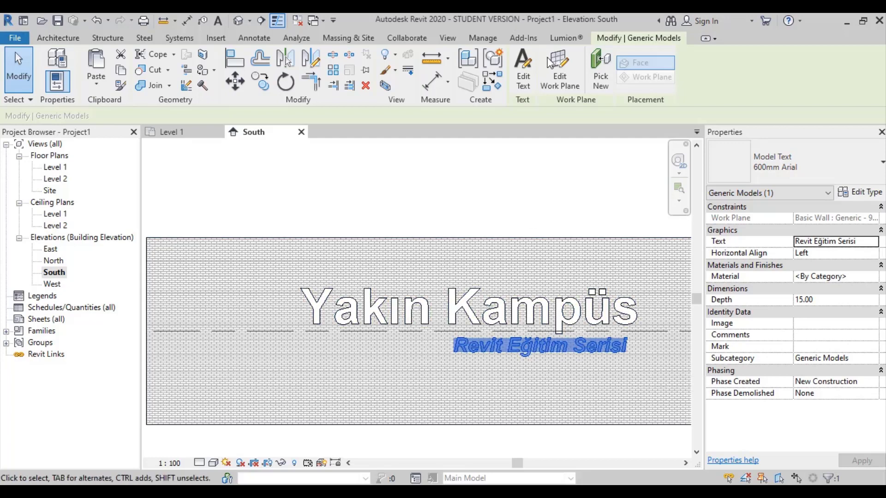
pyautogui.click(525, 74)
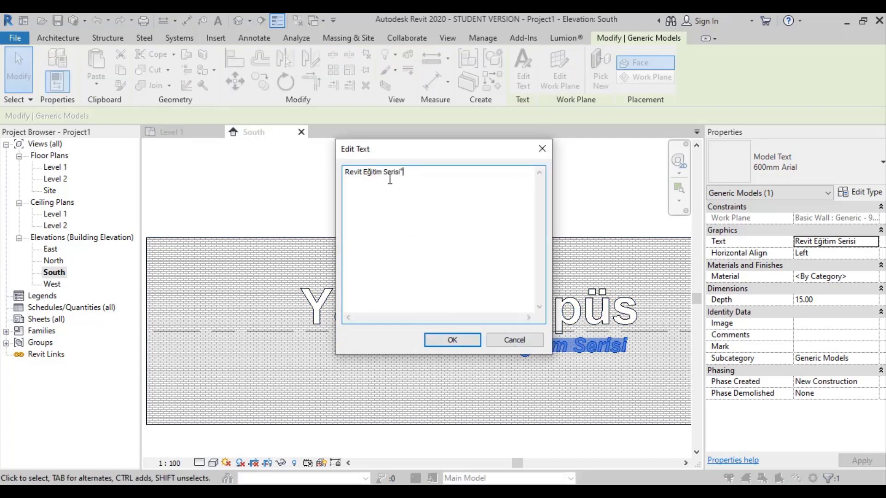
# Enclose the subtitle in quotation marks and shift it slightly left under the title.
pyautogui.write('"')
pyautogui.click(443, 344)
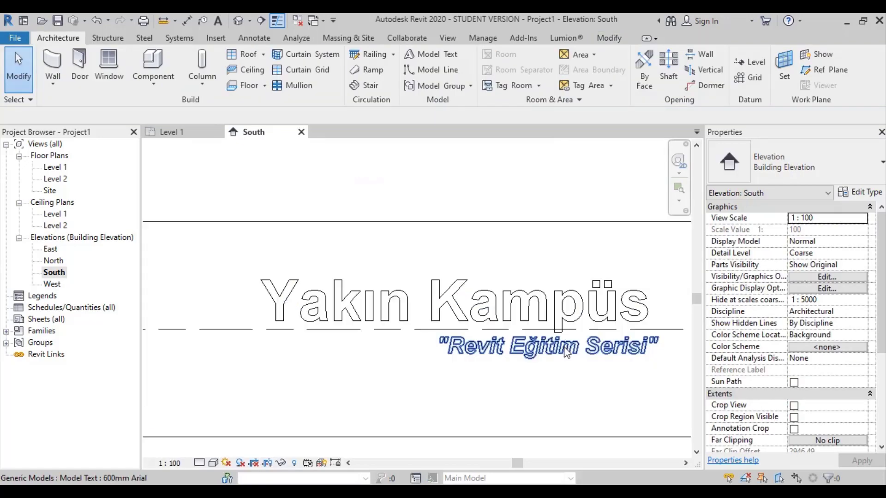
pyautogui.click(582, 347)
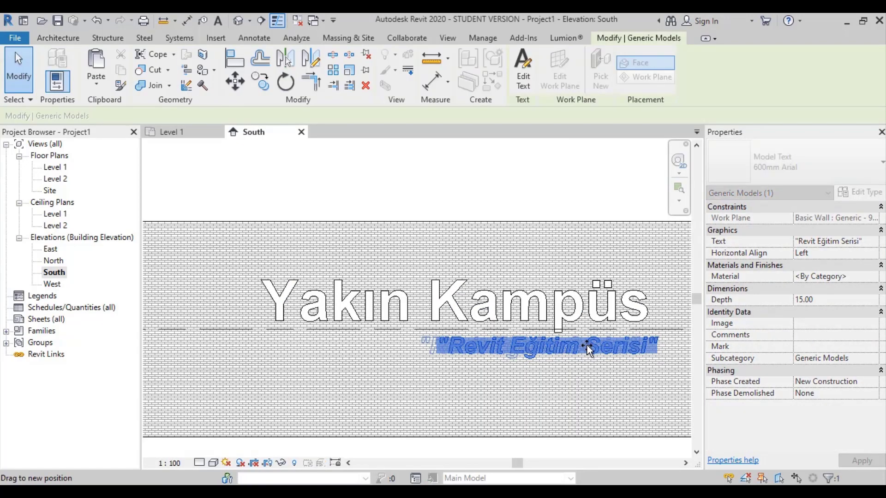
pyautogui.moveTo(586, 345); pyautogui.dragTo(573, 345)
pyautogui.click(545, 188)
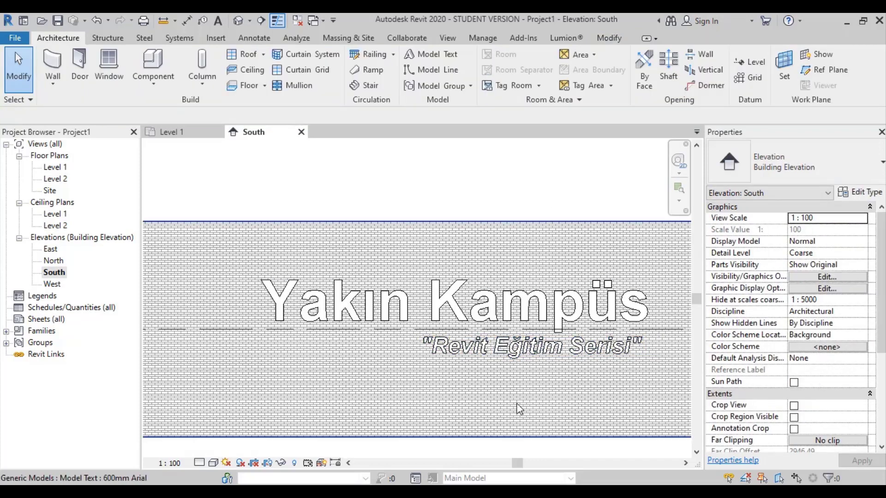
pyautogui.click(519, 354)
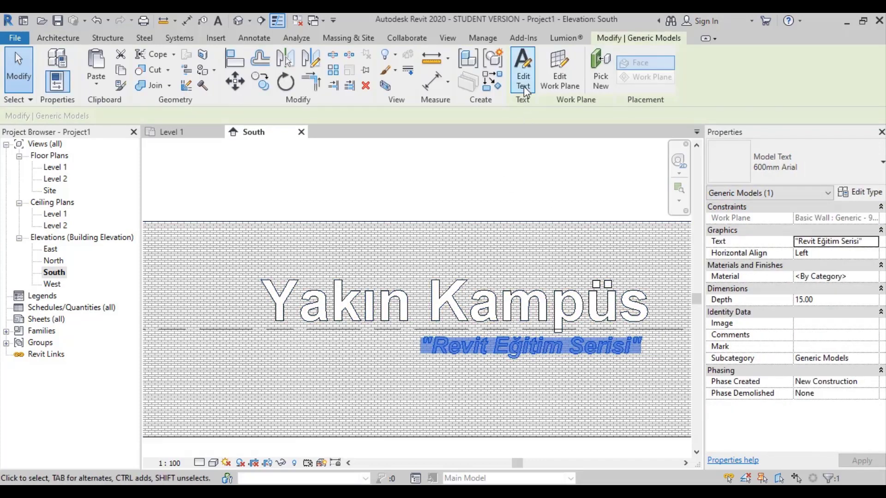
pyautogui.click(503, 170)
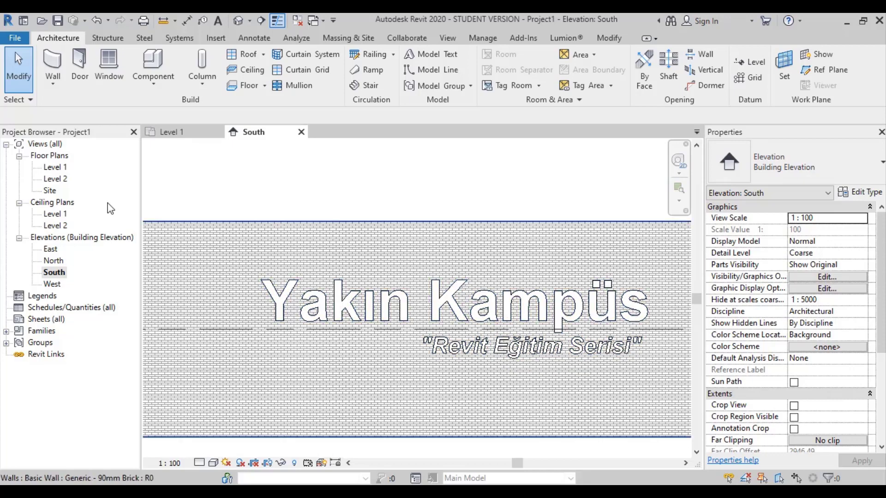
# Open the default 3D view and orbit to see the brick wall.
pyautogui.click(448, 38)
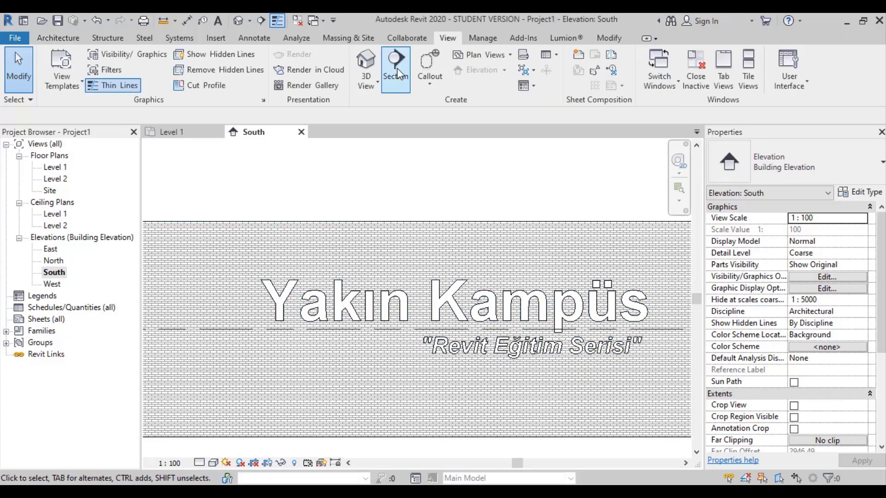
pyautogui.click(365, 69)
pyautogui.moveTo(439, 307)
pyautogui.keyDown('shift'); pyautogui.mouseDown(button='middle')
pyautogui.moveTo(454, 311)
pyautogui.moveTo(395, 267)
pyautogui.moveTo(438, 336)
pyautogui.moveTo(411, 332)
pyautogui.moveTo(324, 226)
pyautogui.moveTo(395, 218)
pyautogui.moveTo(474, 257)
pyautogui.moveTo(297, 276)
pyautogui.moveTo(431, 327)
pyautogui.moveTo(536, 259)
pyautogui.mouseUp(button='middle'); pyautogui.keyUp('shift')
pyautogui.click(575, 279)
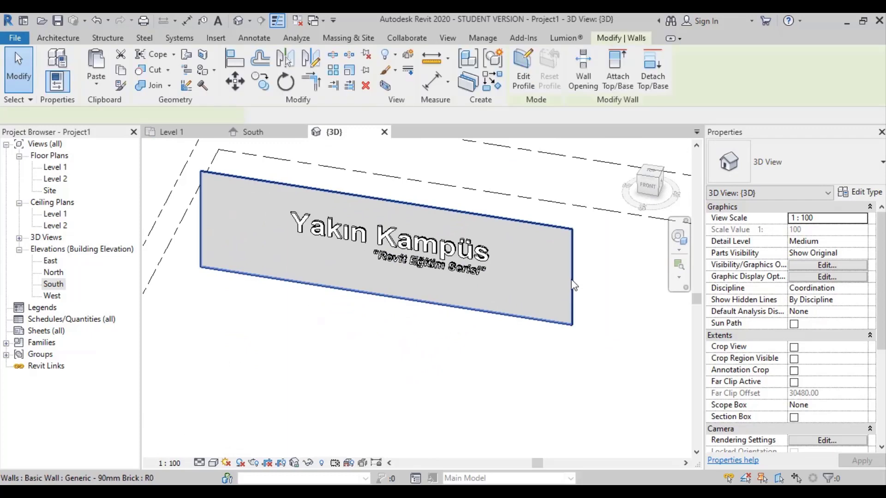
pyautogui.click(576, 331)
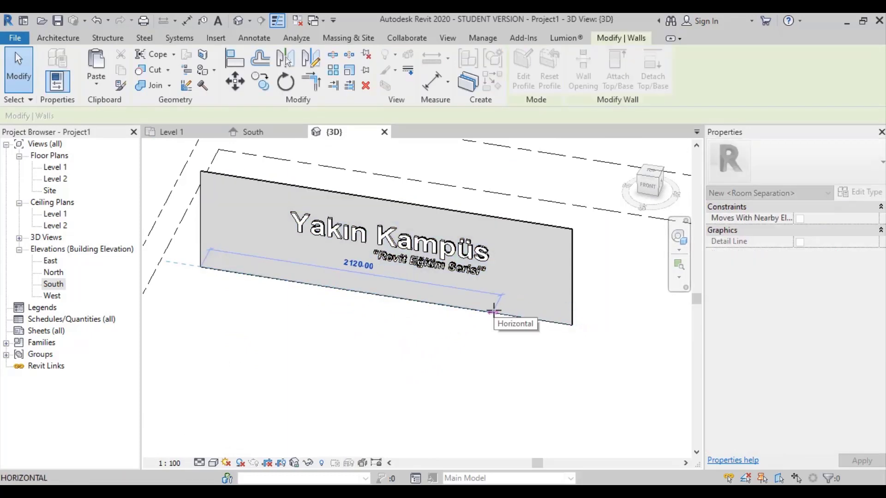
pyautogui.press('Escape')
pyautogui.scroll(-2, 493, 310)
pyautogui.click(432, 290)
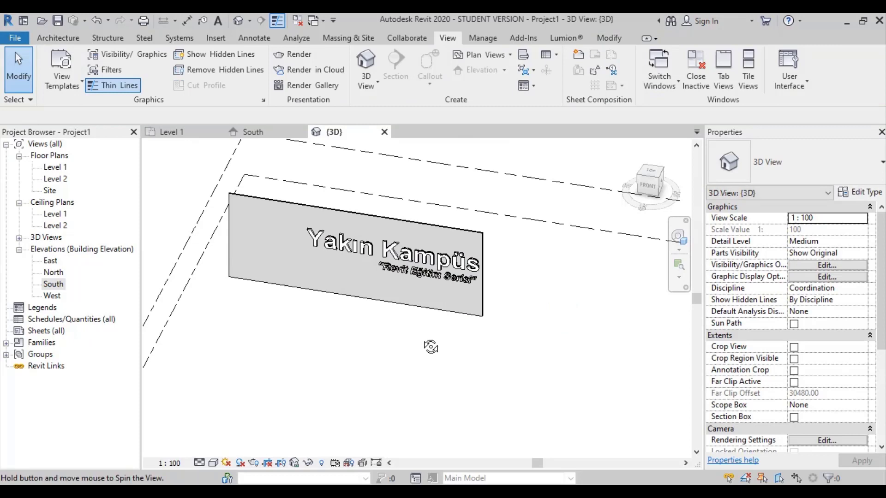
# Shorten the wall from its left end and lower its top to about 743 high.
pyautogui.click(224, 261)
pyautogui.moveTo(223, 299); pyautogui.dragTo(298, 299)
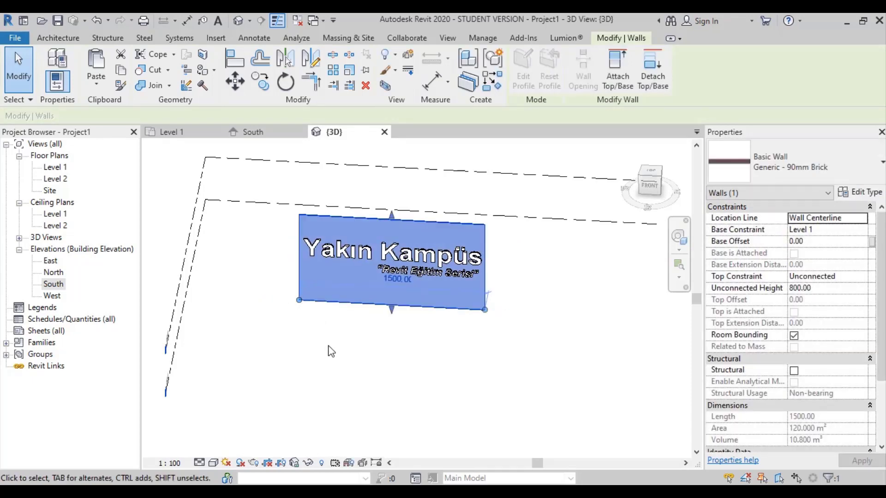
pyautogui.click(331, 352)
pyautogui.keyDown('shift'); pyautogui.moveTo(370, 337); pyautogui.dragTo(415, 319, button='middle'); pyautogui.keyUp('shift')
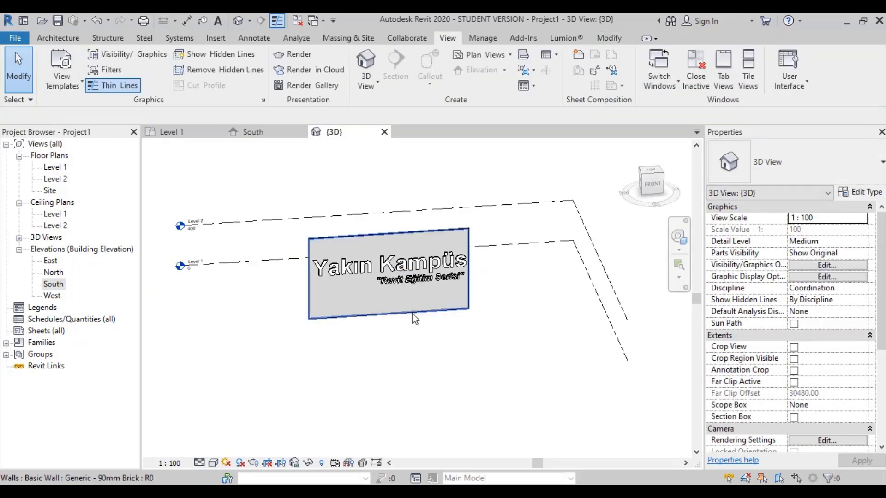
pyautogui.click(414, 319)
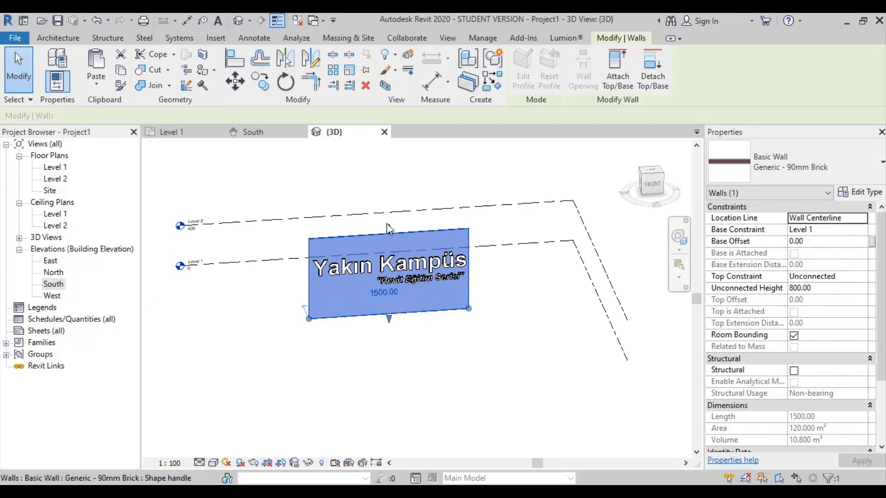
pyautogui.moveTo(389, 231); pyautogui.dragTo(388, 252)
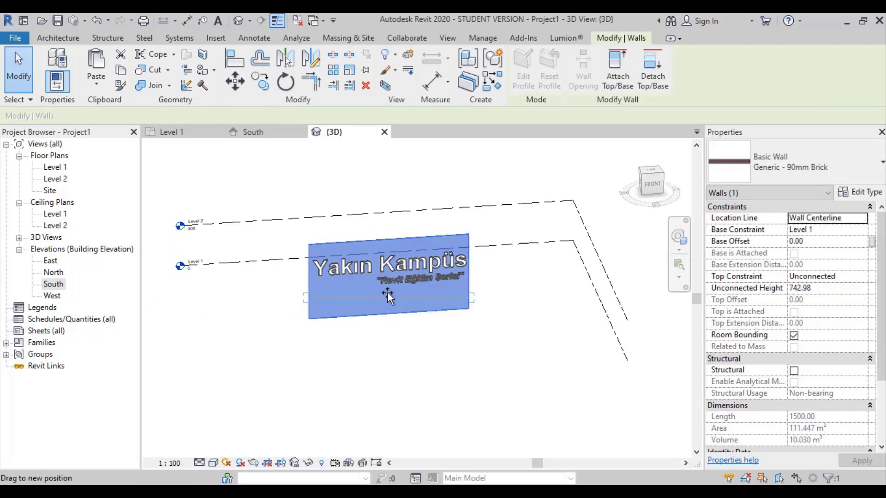
pyautogui.click(475, 361)
# Orbit and zoom to an angled view of the sign with both text lines.
pyautogui.keyDown('shift'); pyautogui.moveTo(406, 337); pyautogui.dragTo(481, 322, button='middle'); pyautogui.keyUp('shift')
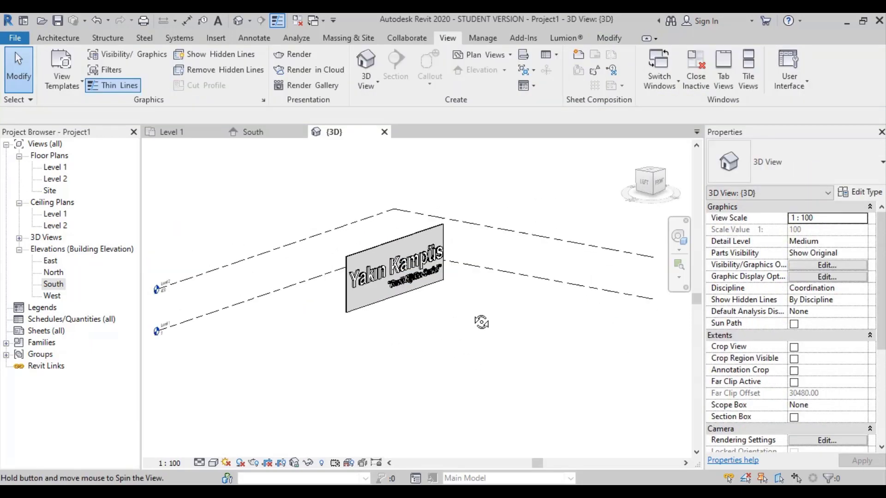
pyautogui.click(651, 182)
pyautogui.scroll(2, 372, 331)
pyautogui.scroll(2, 372, 331)
pyautogui.scroll(2, 372, 331)
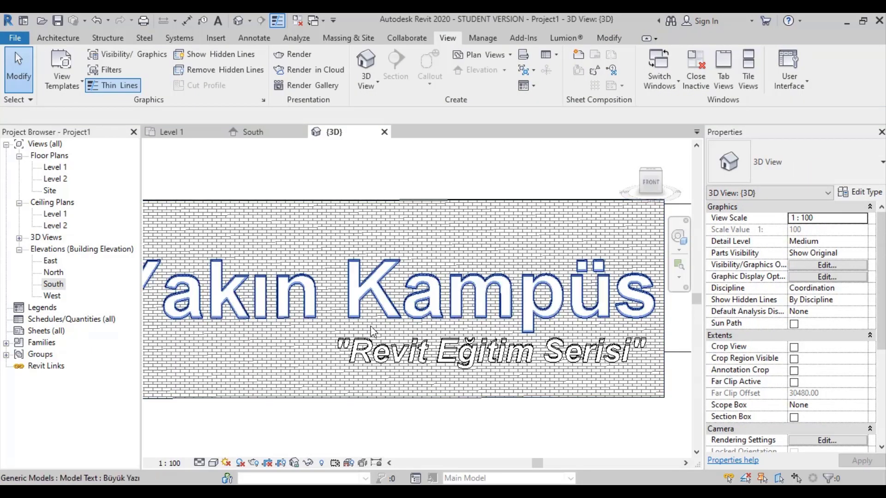
pyautogui.scroll(-3, 372, 331)
pyautogui.moveTo(371, 331)
pyautogui.keyDown('shift'); pyautogui.mouseDown(button='middle')
pyautogui.moveTo(408, 405)
pyautogui.moveTo(438, 422)
pyautogui.mouseUp(button='middle'); pyautogui.keyUp('shift')
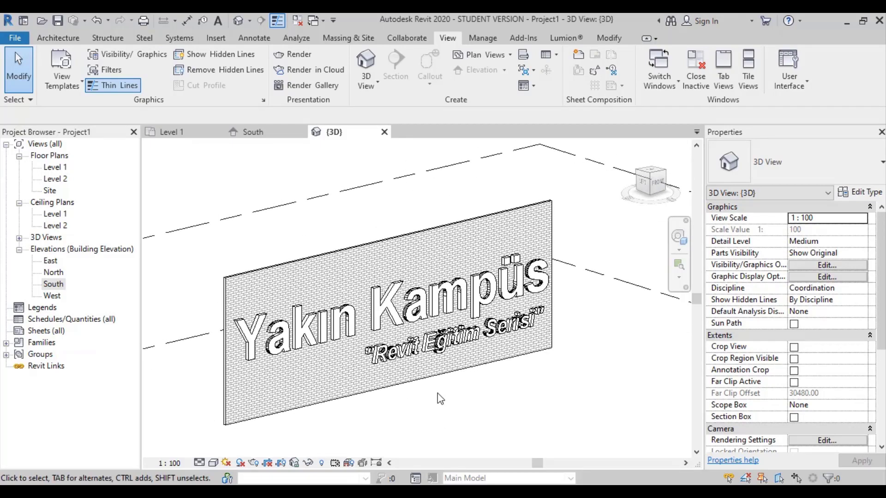
# Set the Yakın Kampüs model text Depth to 50.
pyautogui.click(436, 302)
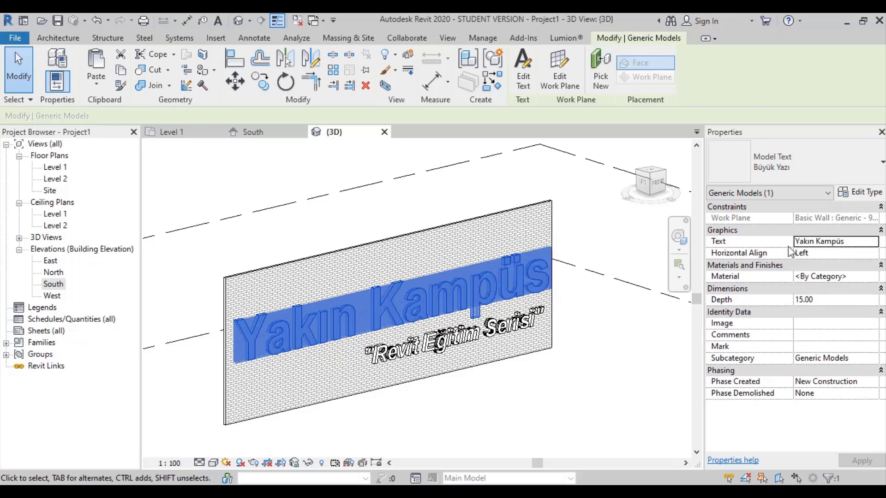
pyautogui.click(827, 299)
pyautogui.write('50')
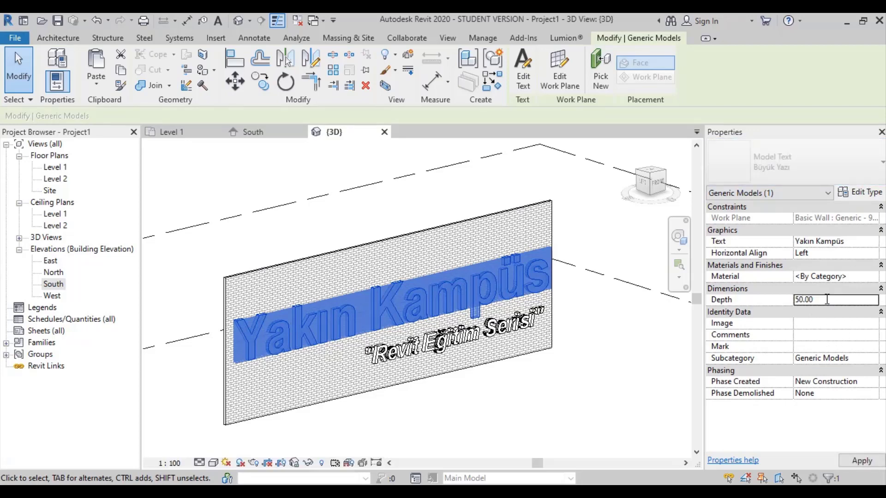
pyautogui.press('Return')
pyautogui.click(511, 455)
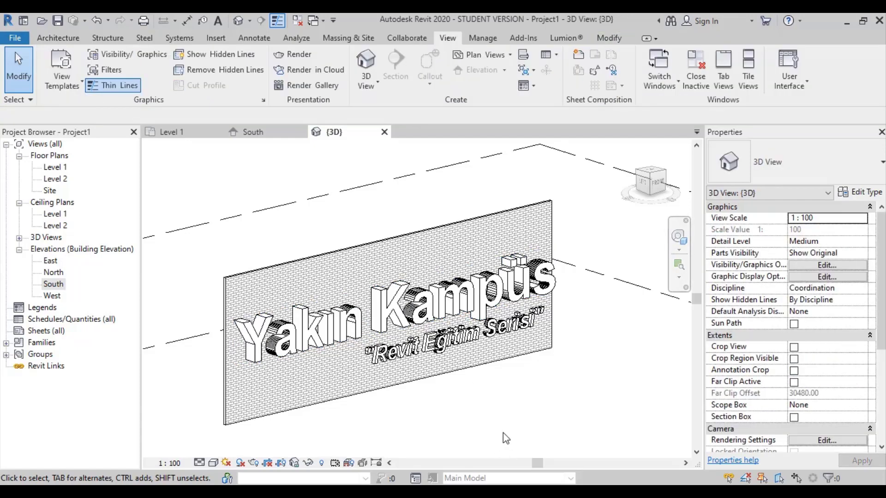
pyautogui.scroll(3, 415, 323)
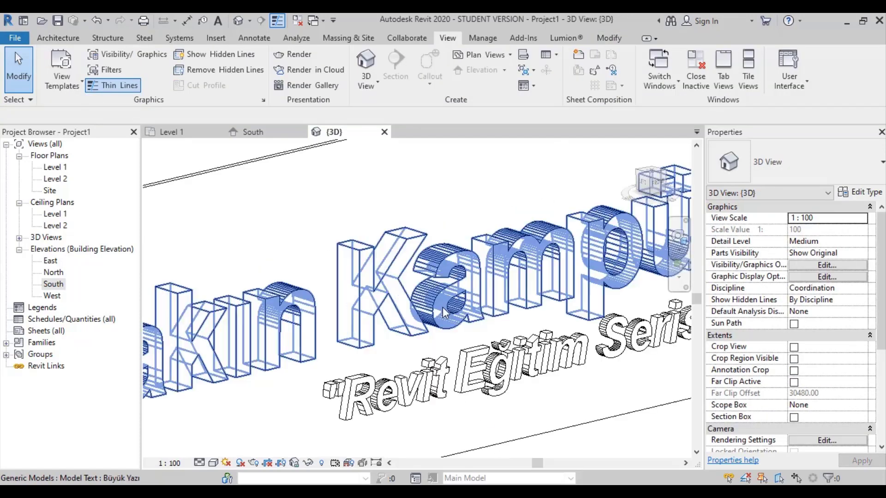
pyautogui.scroll(2, 442, 307)
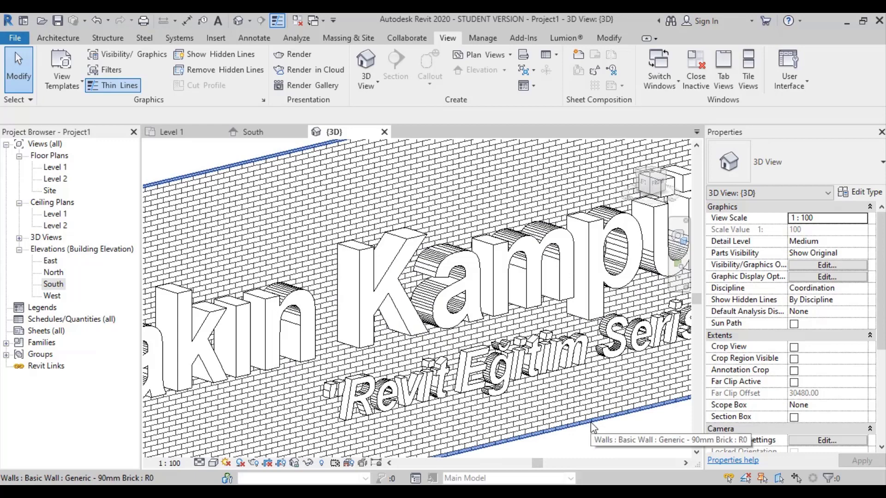
# Reduce the Yakın Kampüs Depth to 30.
pyautogui.click(473, 264)
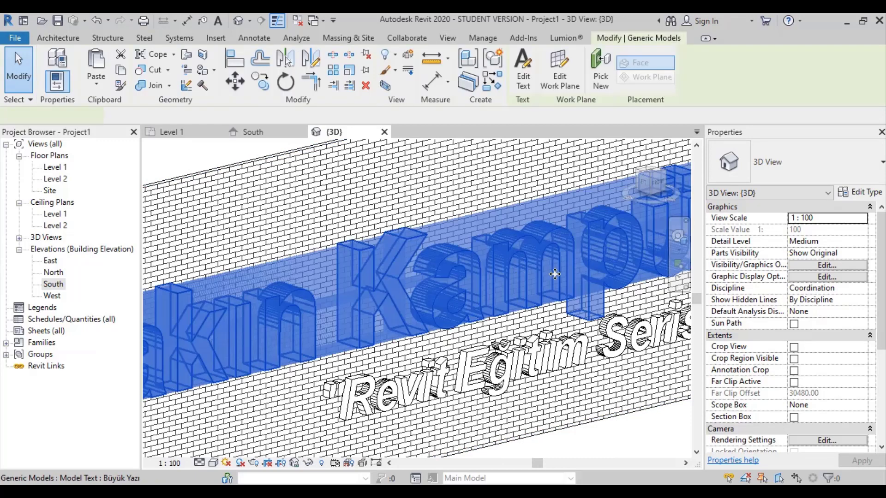
pyautogui.click(850, 301)
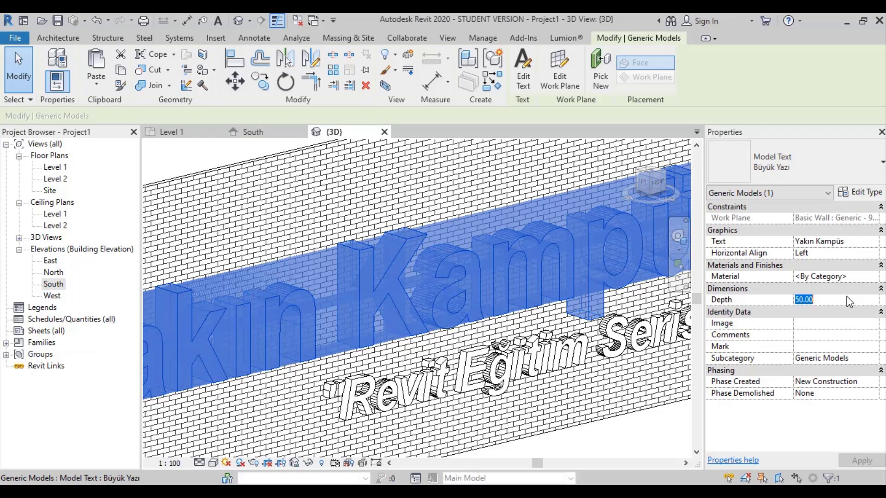
pyautogui.write('30')
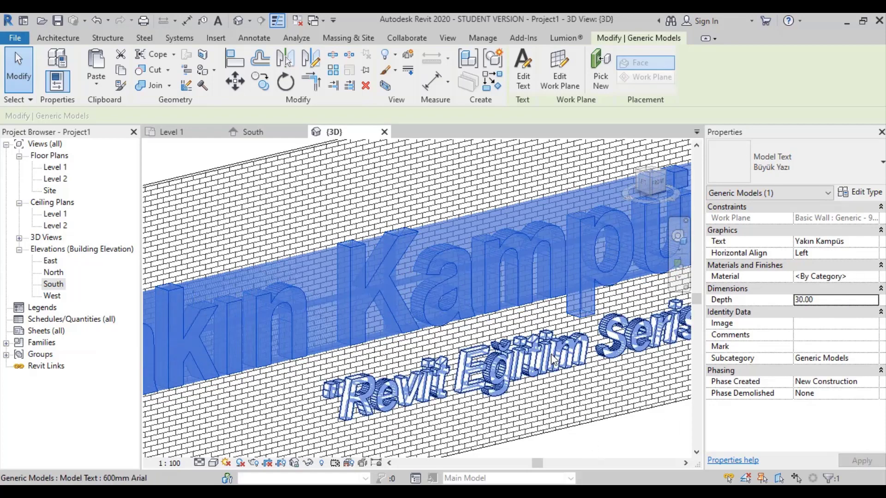
pyautogui.click(552, 359)
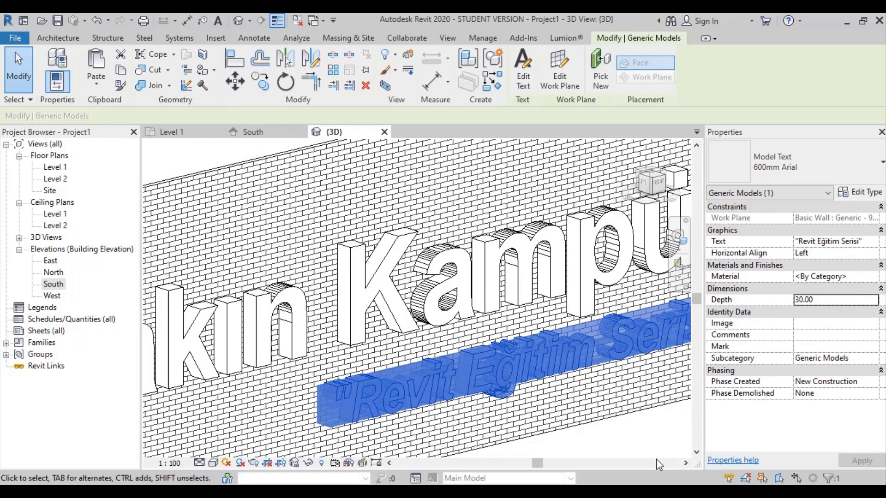
pyautogui.scroll(-3, 463, 194)
pyautogui.scroll(-2, 514, 301)
pyautogui.press('Escape')
pyautogui.scroll(2, 525, 346)
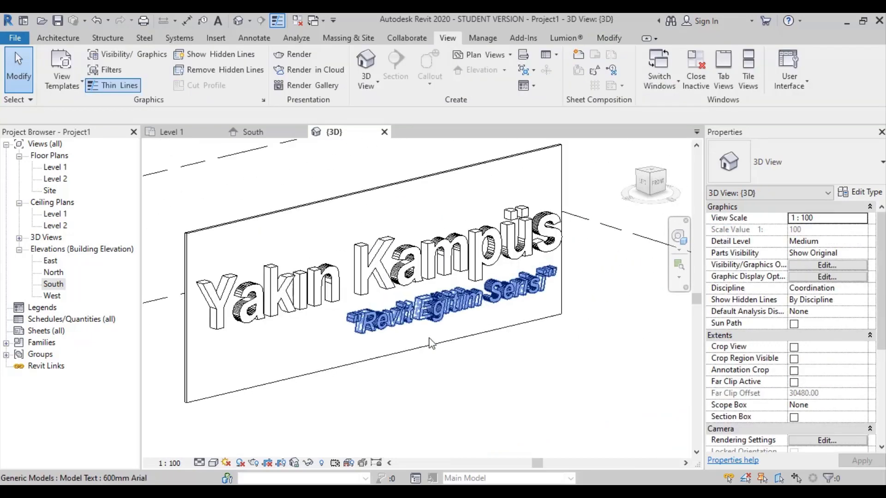
pyautogui.scroll(-1, 573, 379)
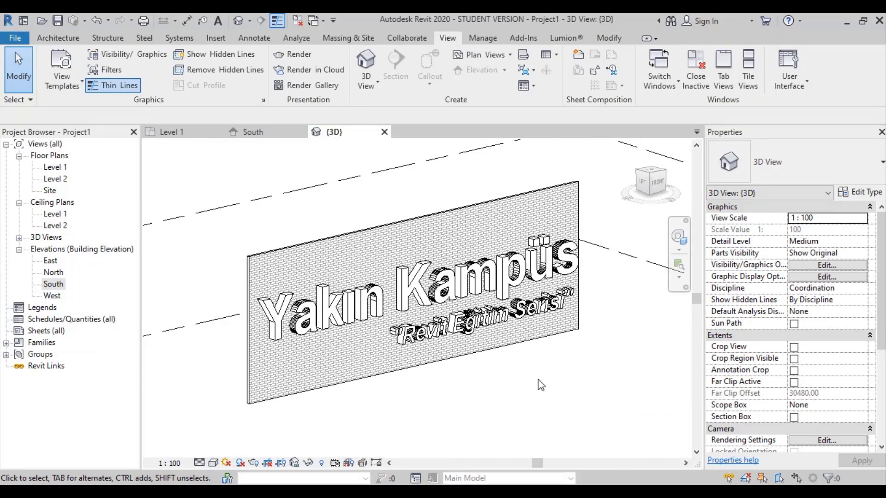
# Change the Yakın Kampüs lettering font to GothicE.
pyautogui.click(502, 281)
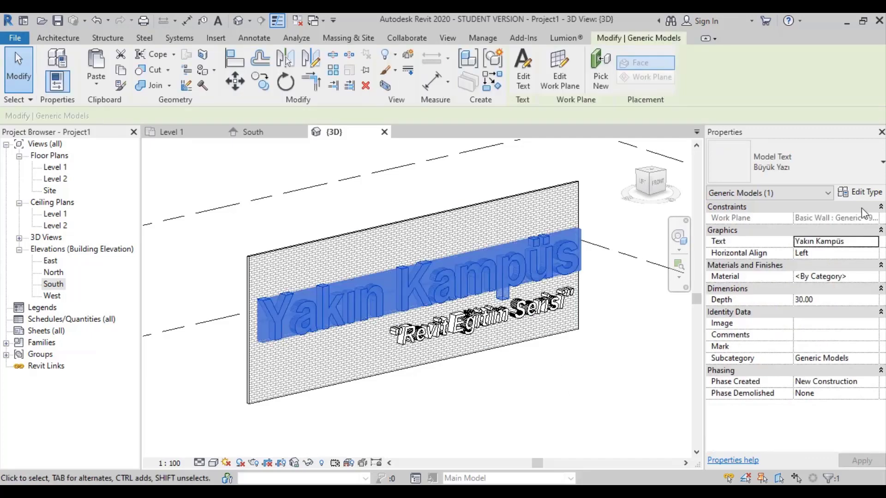
pyautogui.click(862, 193)
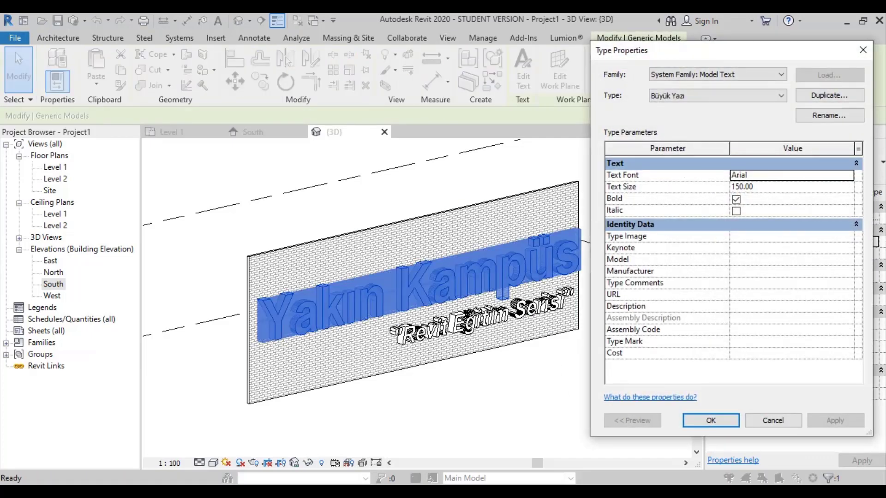
pyautogui.click(851, 176)
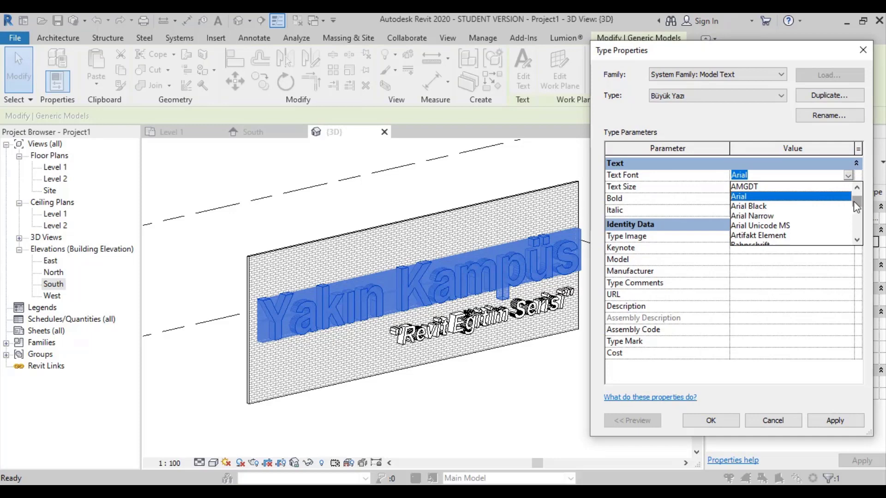
pyautogui.moveTo(858, 206); pyautogui.dragTo(858, 210)
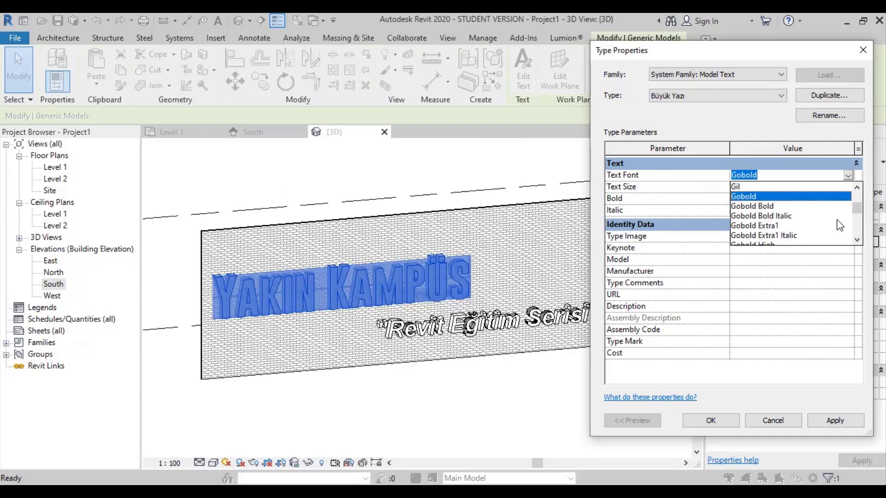
pyautogui.scroll(1, 812, 226)
pyautogui.scroll(-2, 803, 226)
pyautogui.scroll(-5, 784, 216)
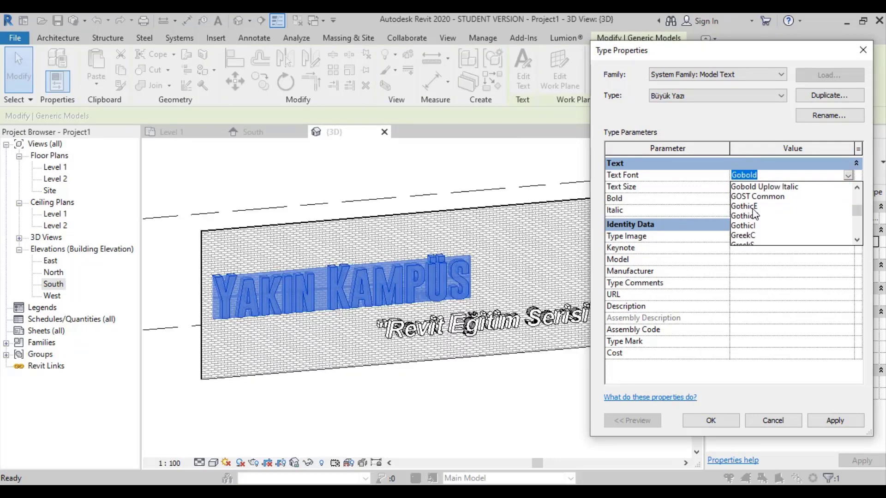
pyautogui.click(751, 207)
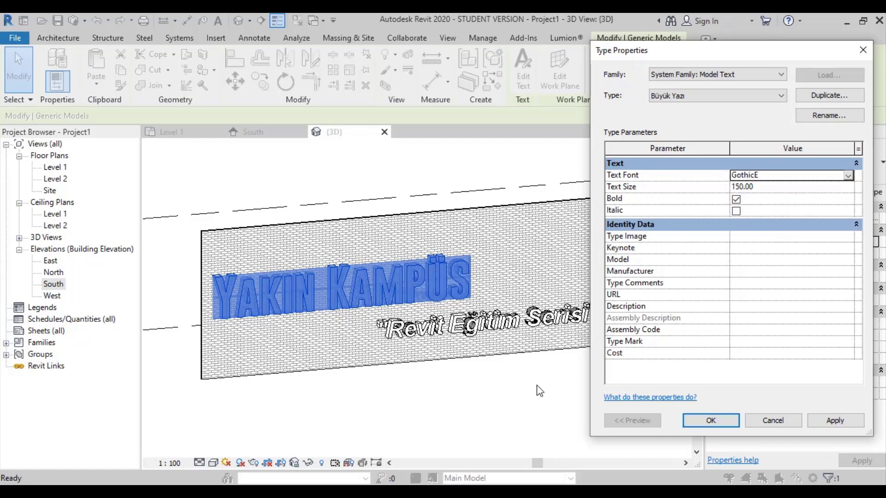
pyautogui.click(704, 422)
pyautogui.keyDown('shift'); pyautogui.moveTo(541, 400); pyautogui.dragTo(538, 405, button='middle'); pyautogui.keyUp('shift')
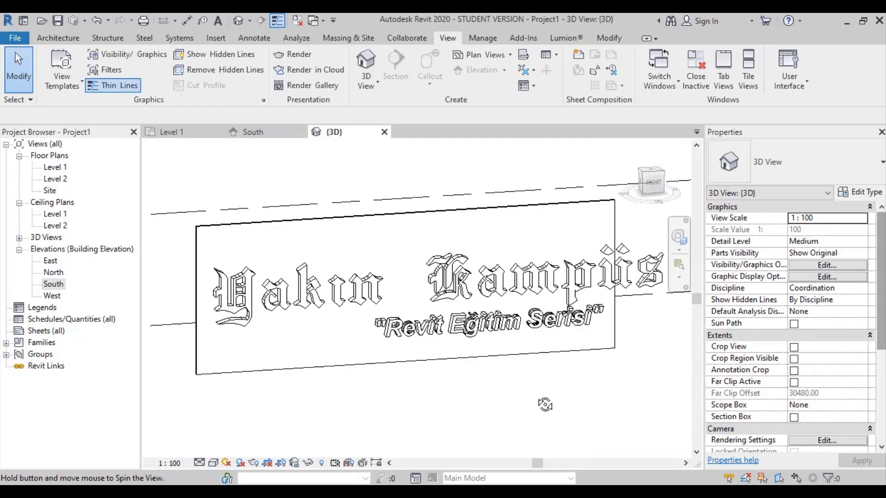
# Set the lettering's text size to 120, then settle on 130.
pyautogui.click(642, 279)
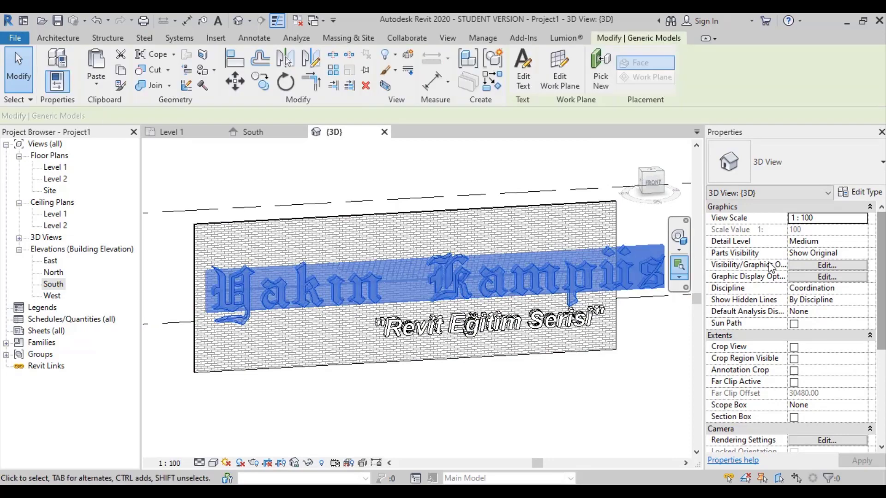
pyautogui.click(873, 199)
pyautogui.click(784, 191)
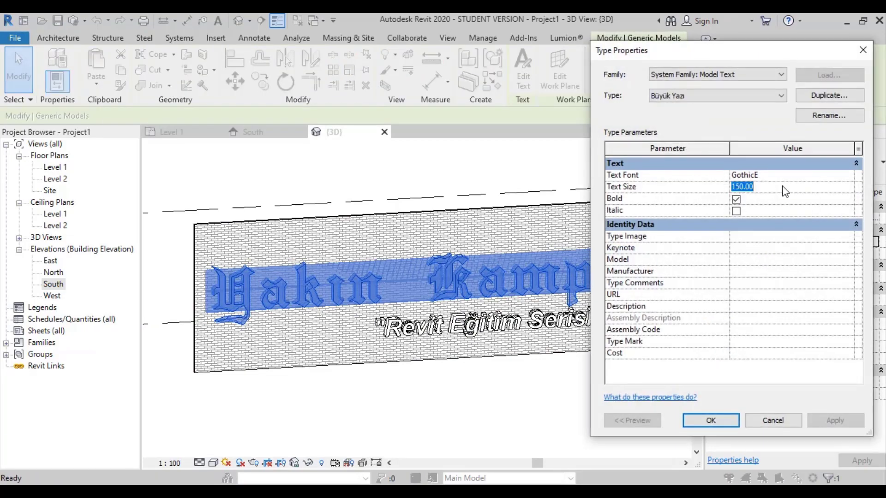
pyautogui.write('120')
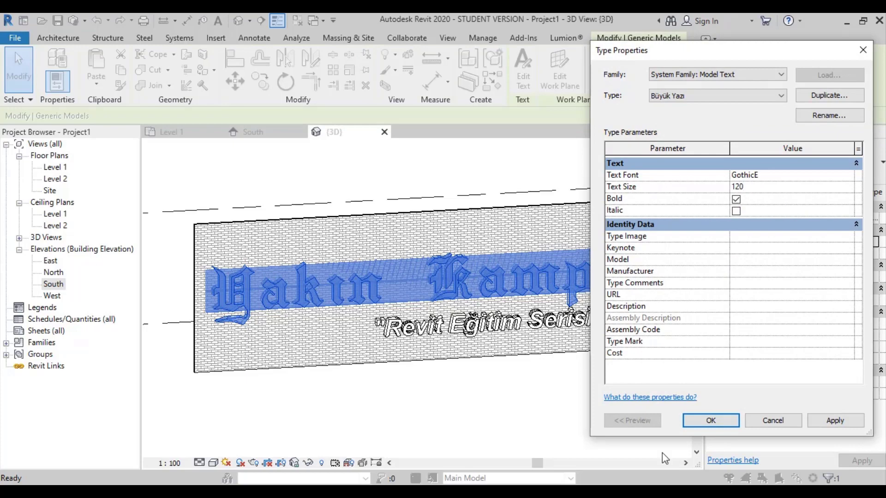
pyautogui.click(709, 420)
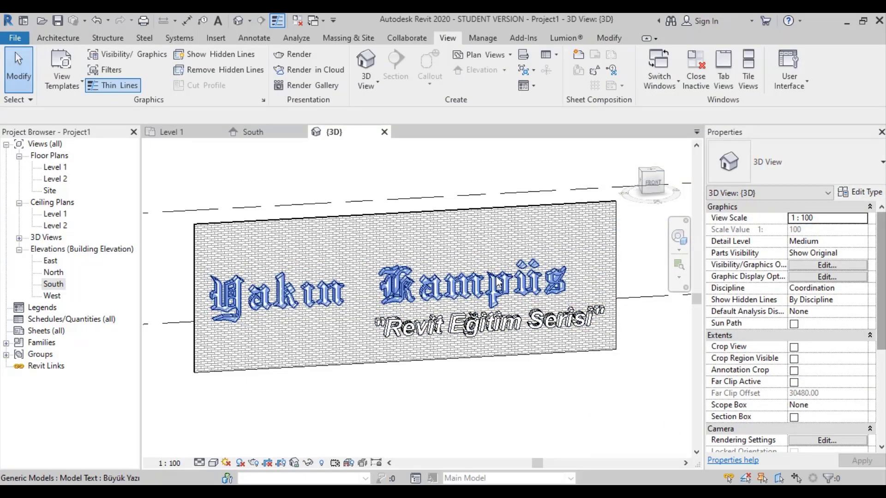
pyautogui.click(860, 192)
pyautogui.click(776, 189)
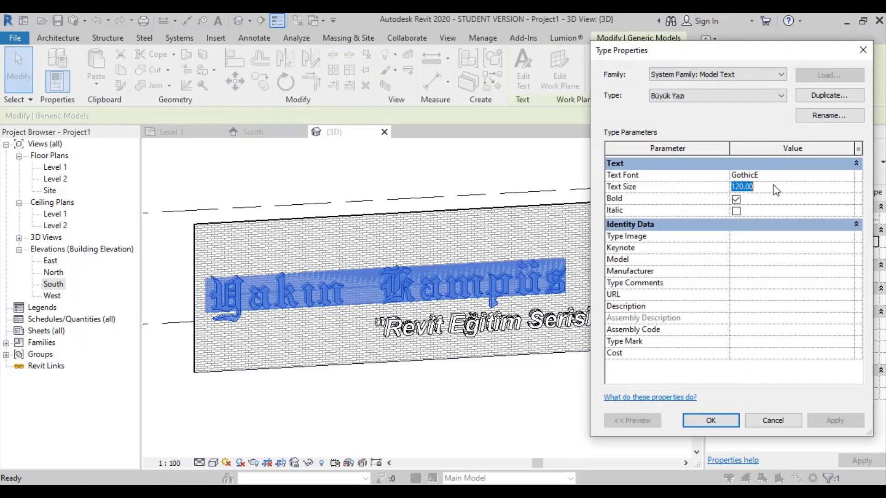
pyautogui.write('130')
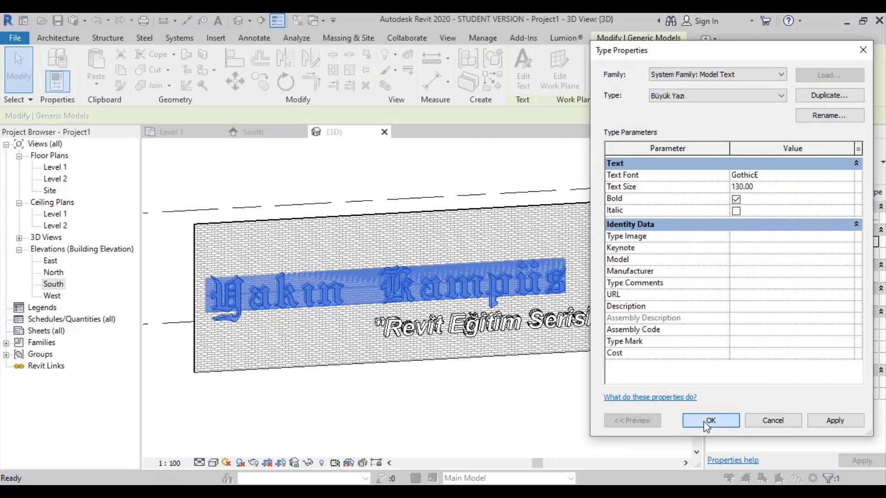
pyautogui.click(706, 420)
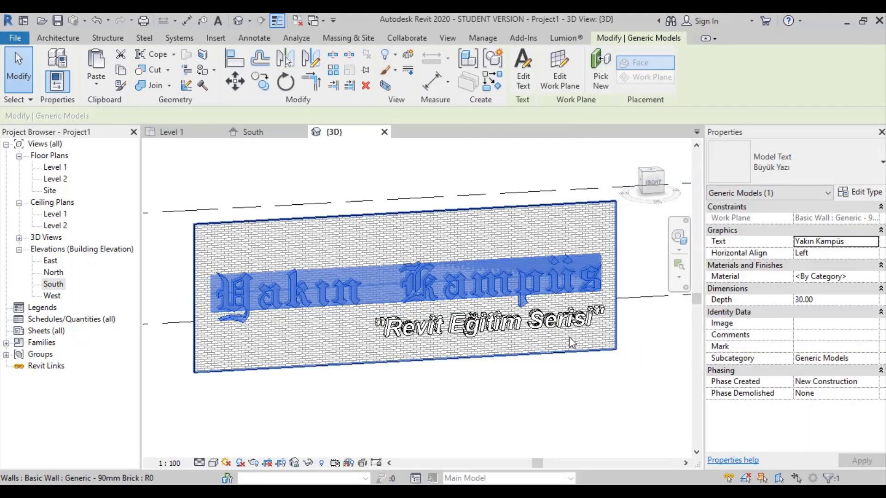
pyautogui.click(523, 419)
pyautogui.moveTo(522, 422)
pyautogui.keyDown('shift'); pyautogui.mouseDown(button='middle')
pyautogui.moveTo(507, 409)
pyautogui.moveTo(477, 423)
pyautogui.mouseUp(button='middle'); pyautogui.keyUp('shift')
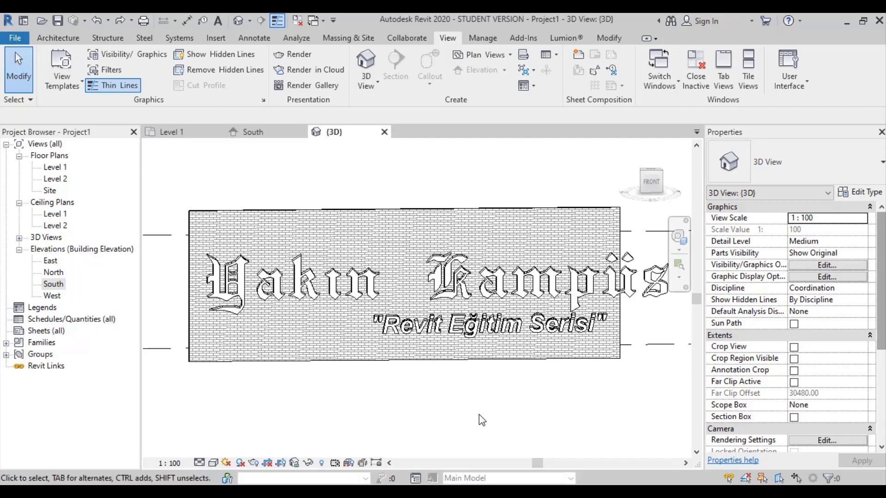
# Orbit to an angled 3D view of the finished Yakın Kampüs brick sign, then show the Architecture tools.
pyautogui.keyDown('shift'); pyautogui.moveTo(479, 414); pyautogui.dragTo(522, 403, button='middle'); pyautogui.keyUp('shift')
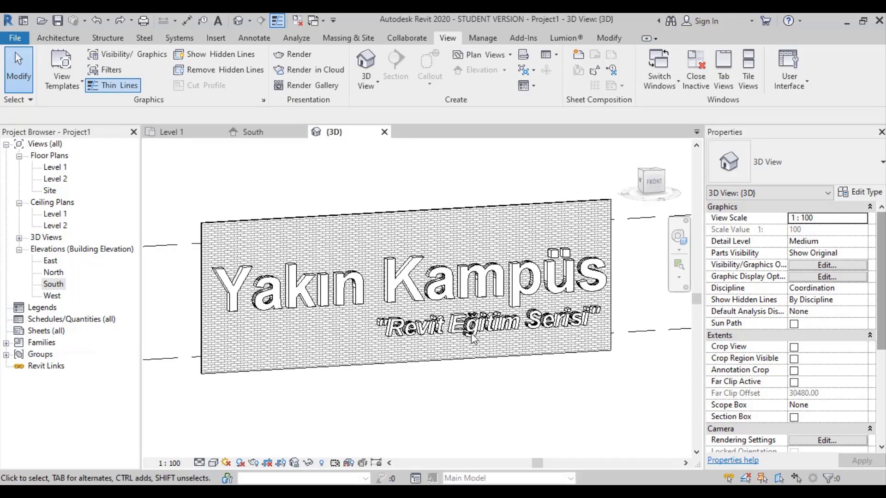
pyautogui.click(67, 44)
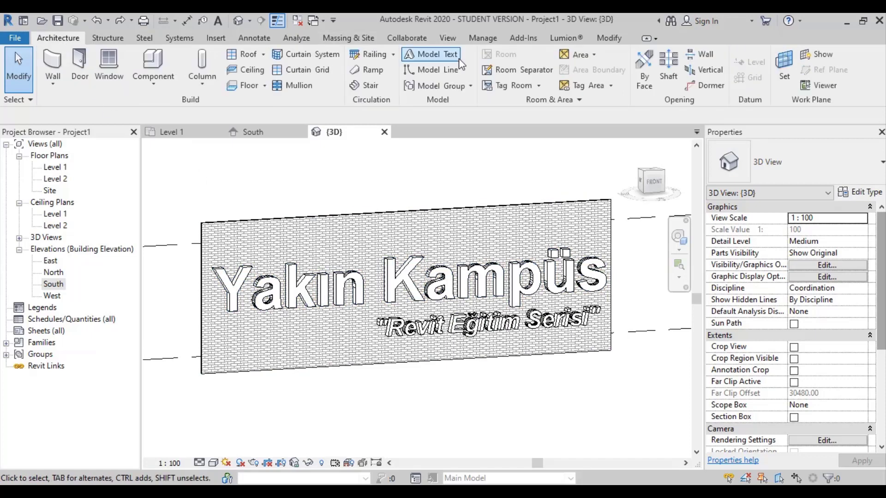